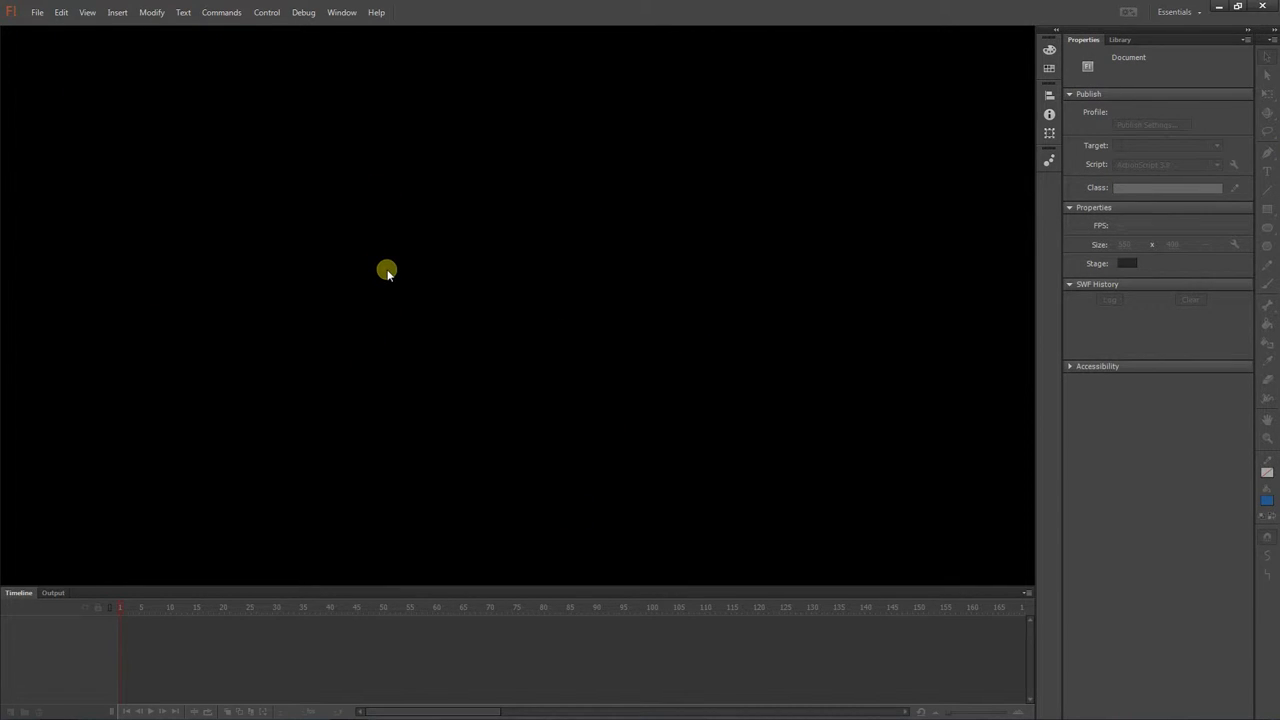
Create a new ActionScript 3.0 document with a width of 1000 px and a height of 800 px
{"action": "left_click", "coordinate": [35, 12]}
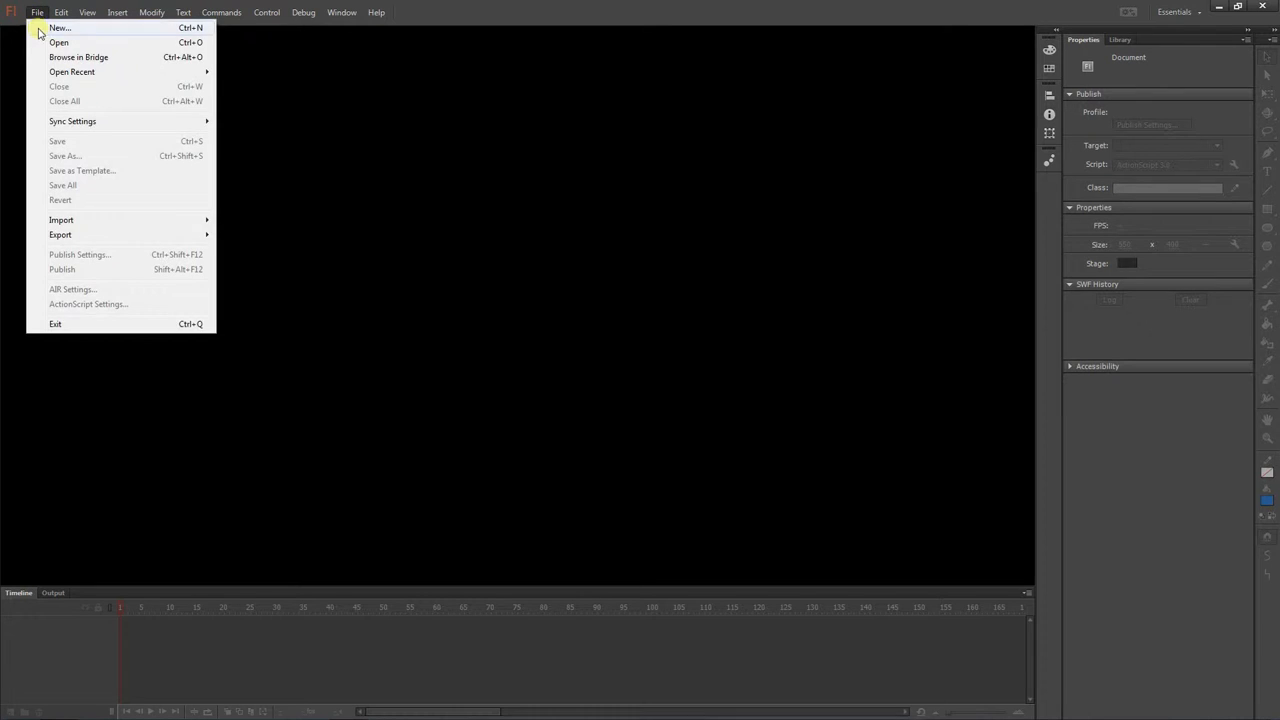
{"action": "left_click", "coordinate": [41, 32]}
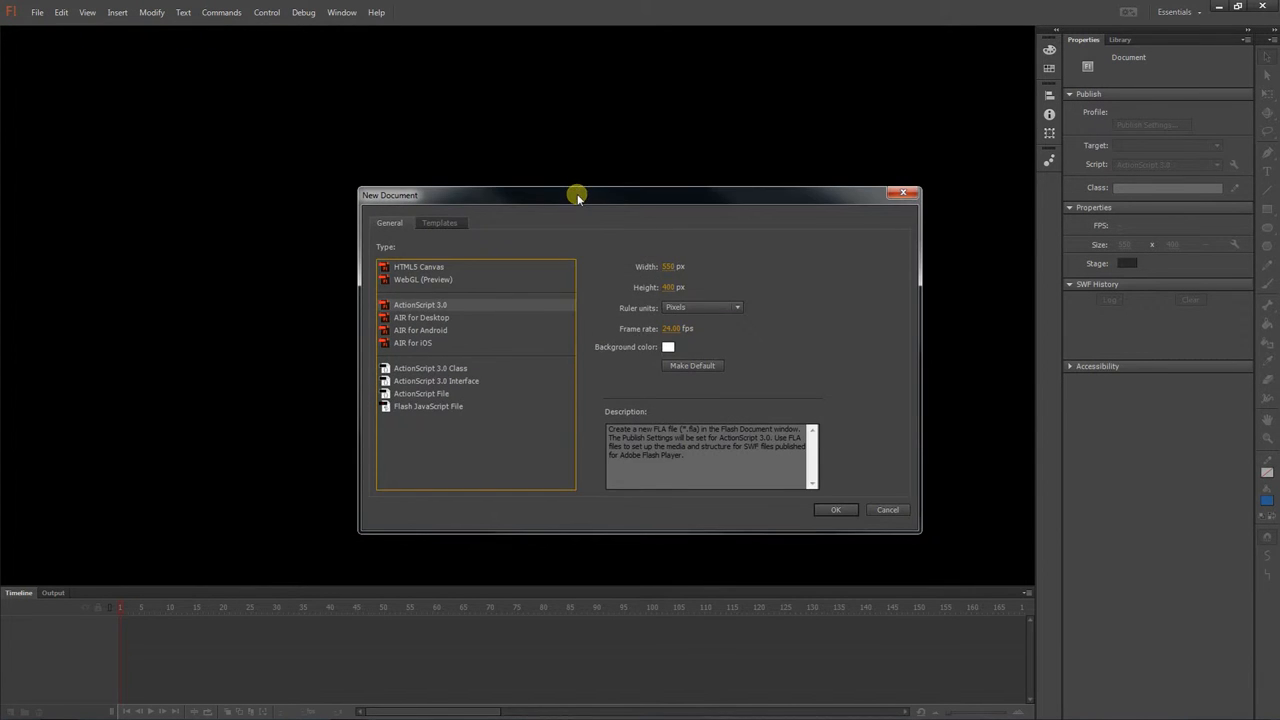
{"action": "left_click_drag", "start_coordinate": [578, 196], "coordinate": [542, 146]}
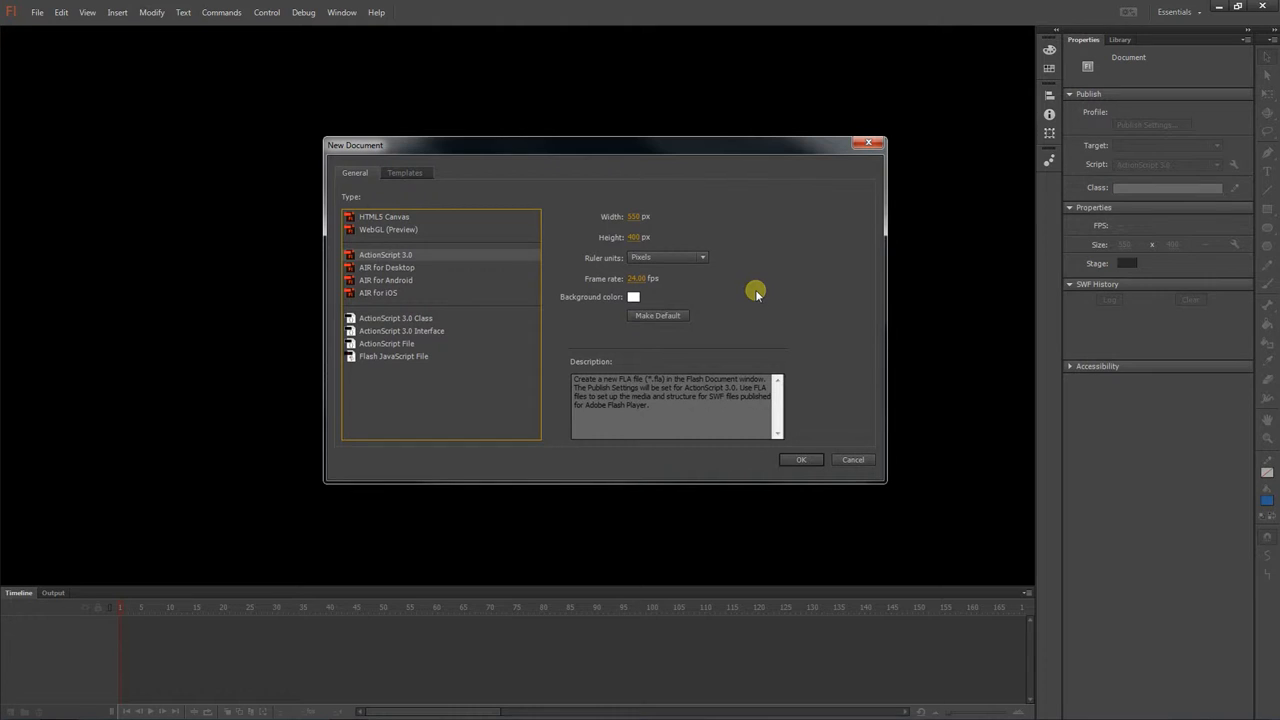
{"action": "left_click", "coordinate": [635, 217]}
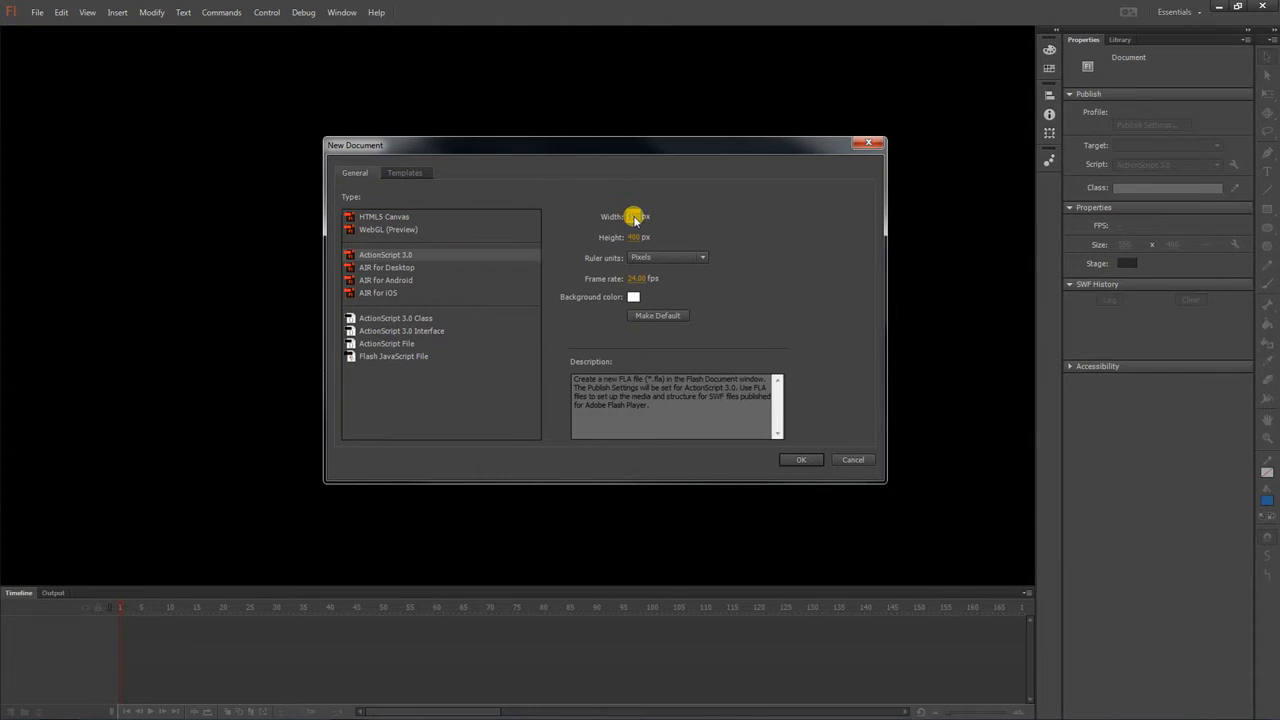
{"action": "type", "text": "1000"}
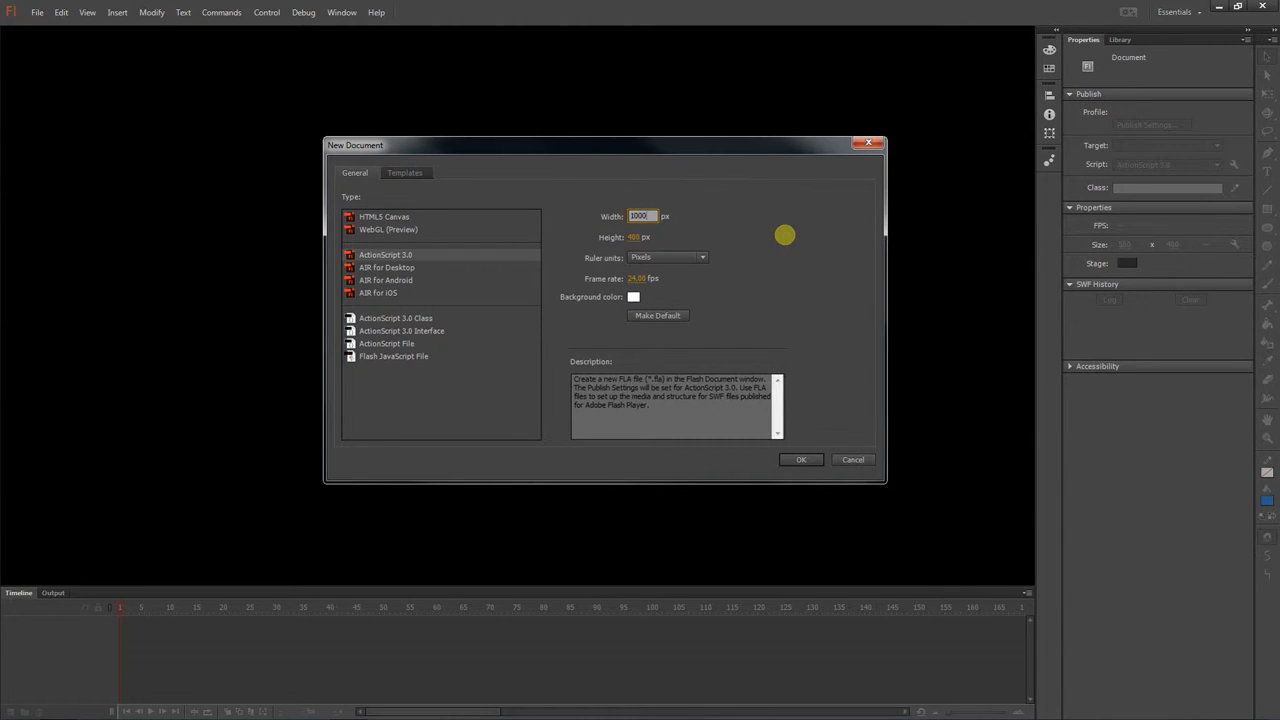
{"action": "left_click", "coordinate": [638, 237]}
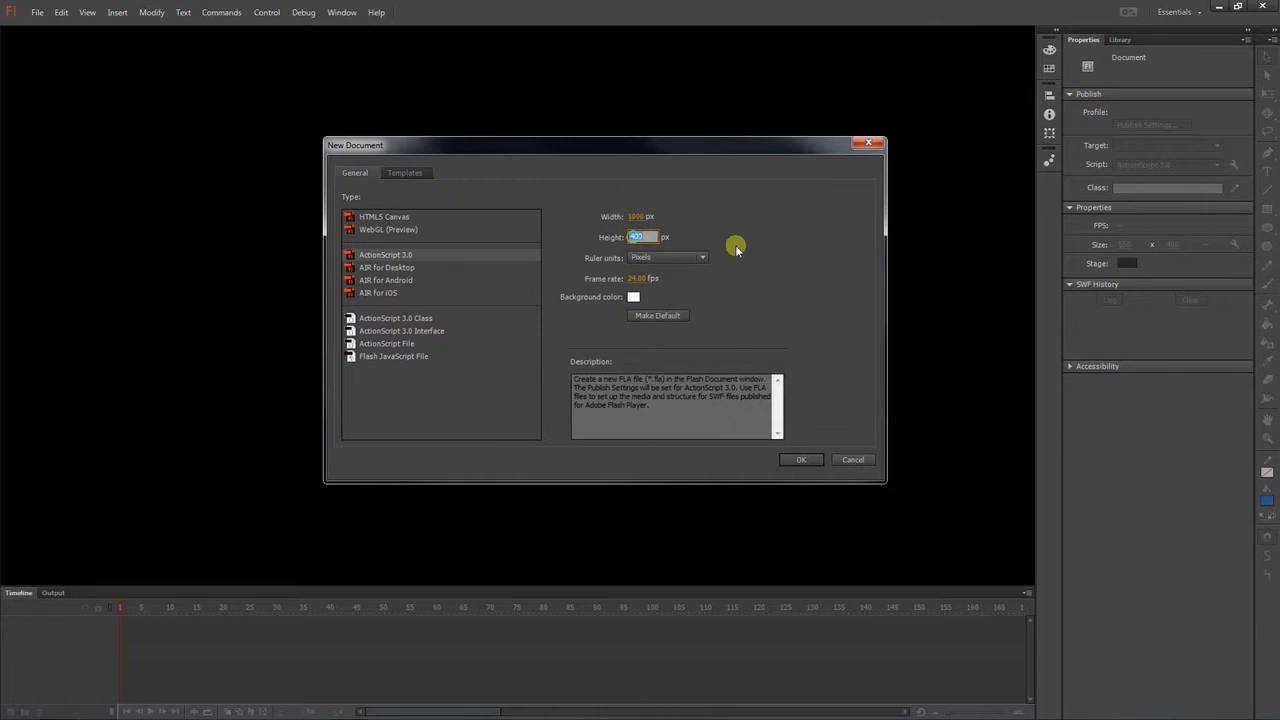
{"action": "type", "text": "800"}
{"action": "key", "text": "Return"}
{"action": "left_click", "coordinate": [805, 459]}
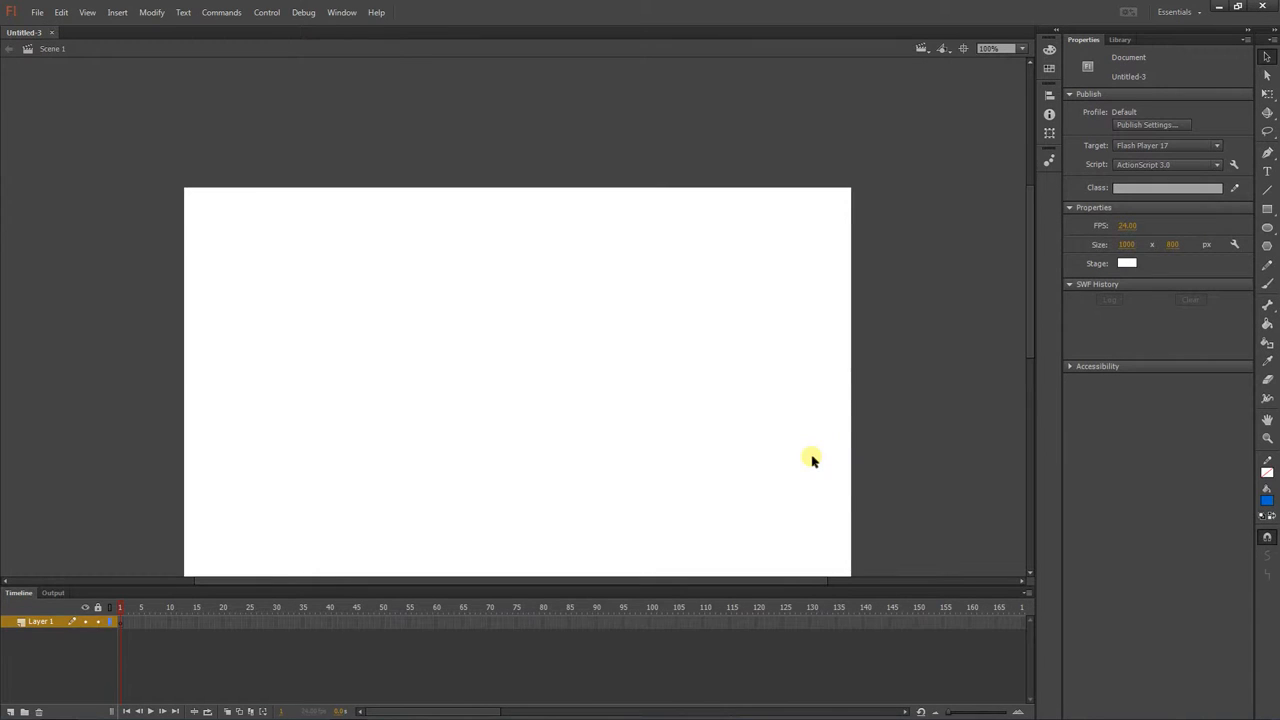
Switch to the Classic workspace and reduce the height of the timeline area to enlarge the stage view
{"action": "left_click_drag", "start_coordinate": [660, 403], "coordinate": [650, 277]}
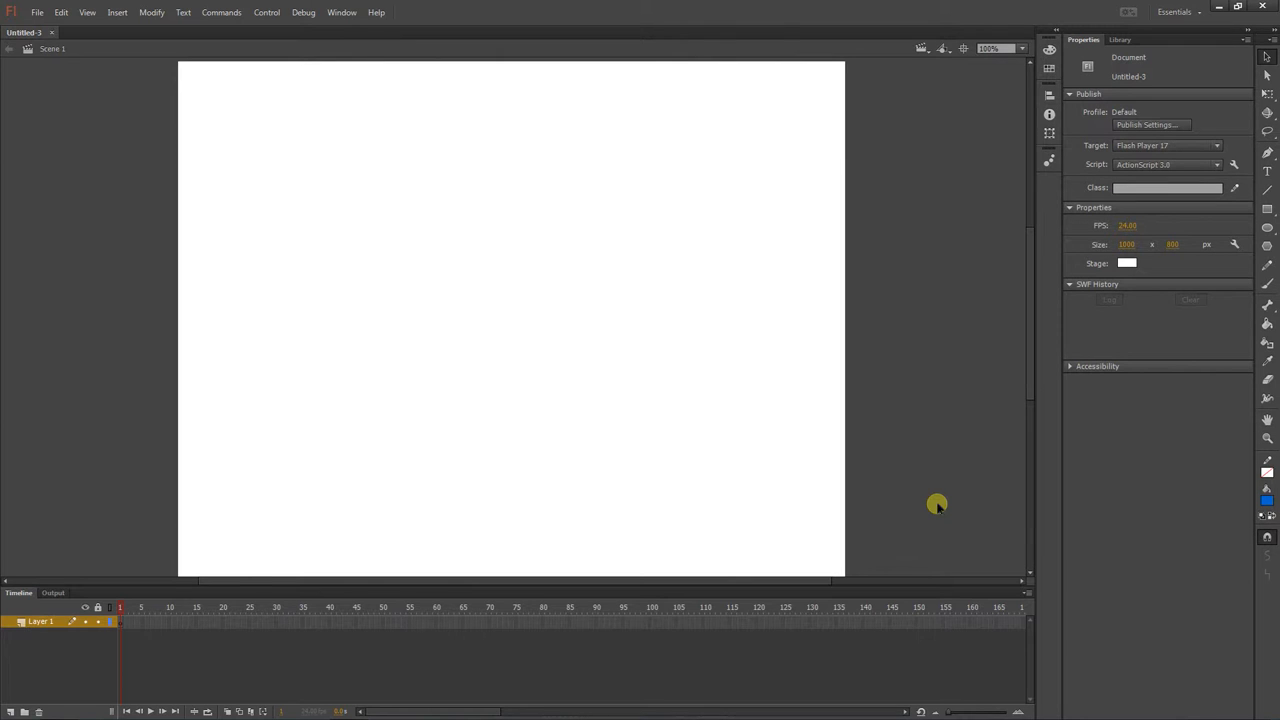
{"action": "left_click", "coordinate": [339, 12]}
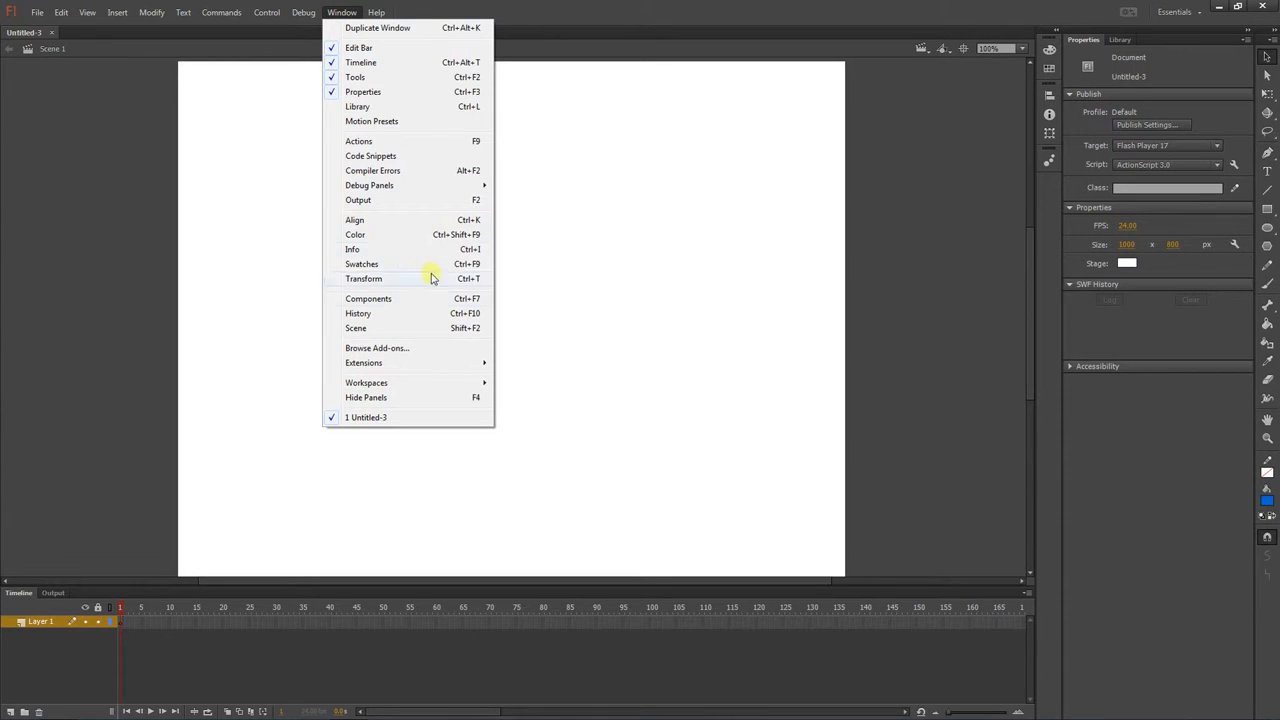
{"action": "mouse_move", "coordinate": [466, 382]}
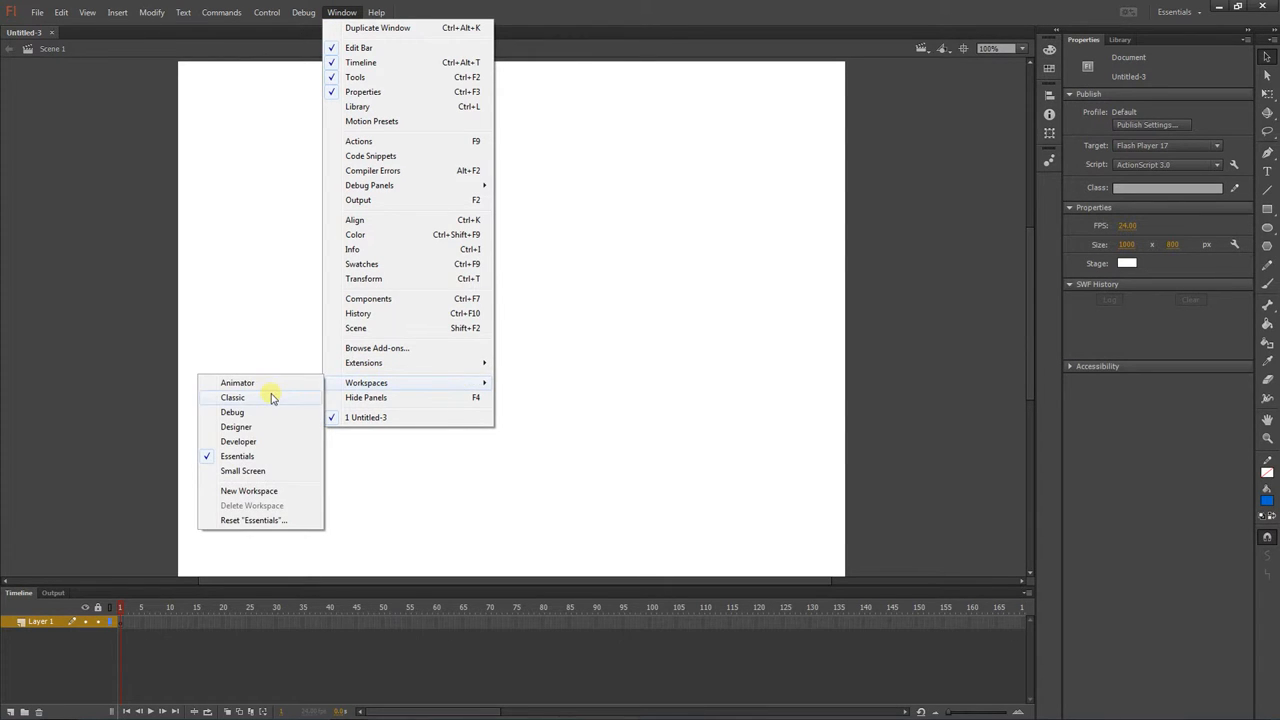
{"action": "left_click", "coordinate": [271, 397]}
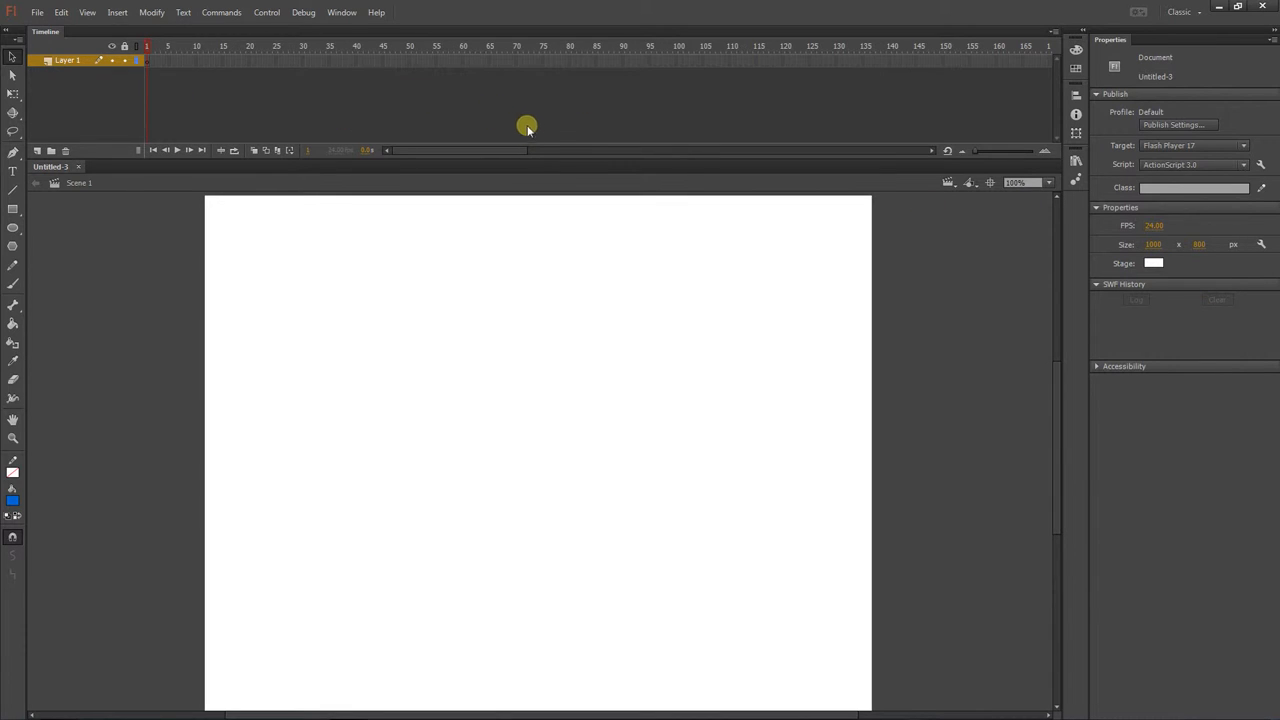
{"action": "left_click_drag", "start_coordinate": [566, 157], "coordinate": [567, 122]}
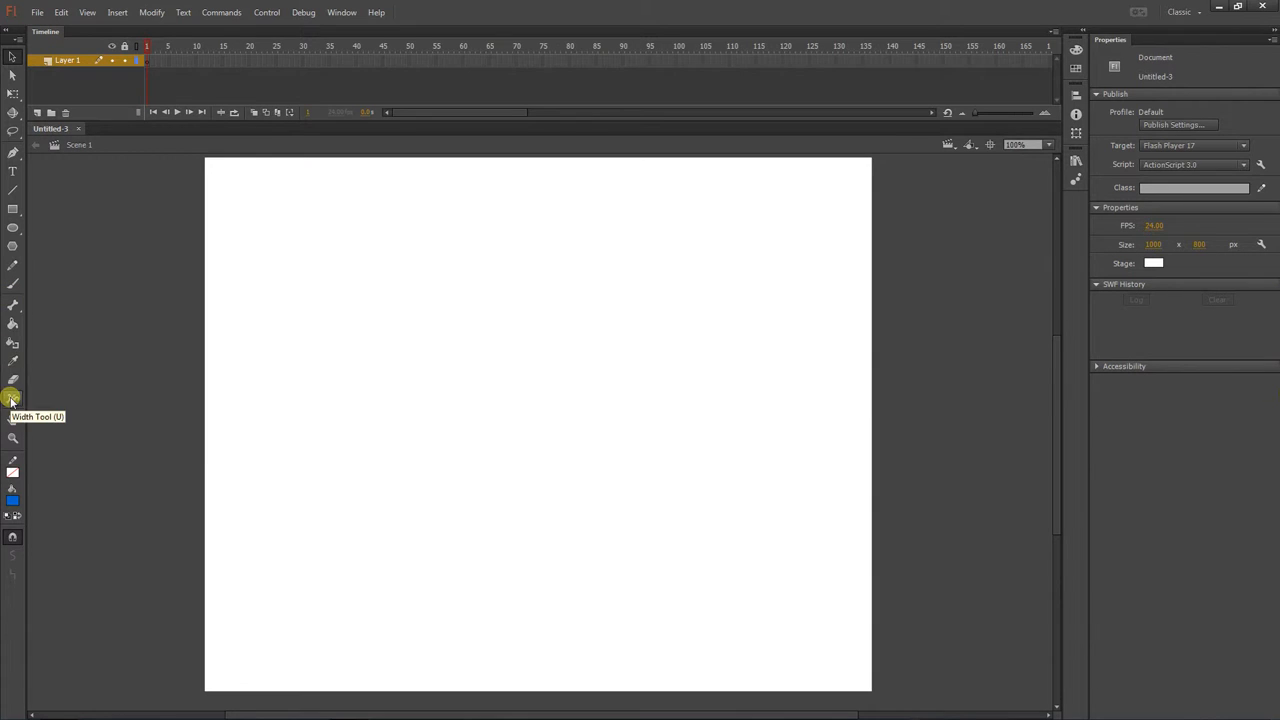
Draw three blue, black-outlined rectangles: about 502 × 322 px near the centre, about 131 × 377 px at right, and a smaller one at lower left
{"action": "key", "text": "space"}
{"action": "mouse_move", "coordinate": [380, 433]}
{"action": "left_mouse_down"}
{"action": "mouse_move", "coordinate": [386, 446]}
{"action": "mouse_move", "coordinate": [370, 432]}
{"action": "left_mouse_up"}
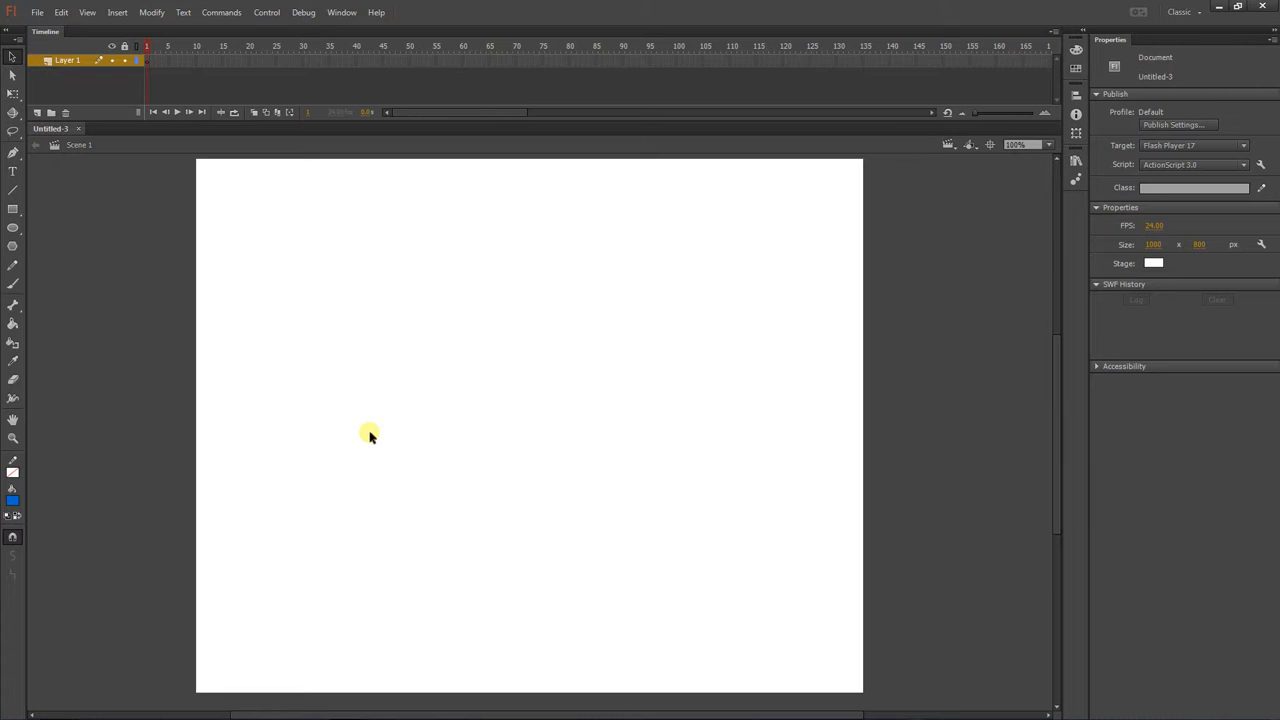
{"action": "key", "text": "space"}
{"action": "mouse_move", "coordinate": [443, 337]}
{"action": "left_mouse_down"}
{"action": "mouse_move", "coordinate": [434, 386]}
{"action": "mouse_move", "coordinate": [440, 331]}
{"action": "left_mouse_up"}
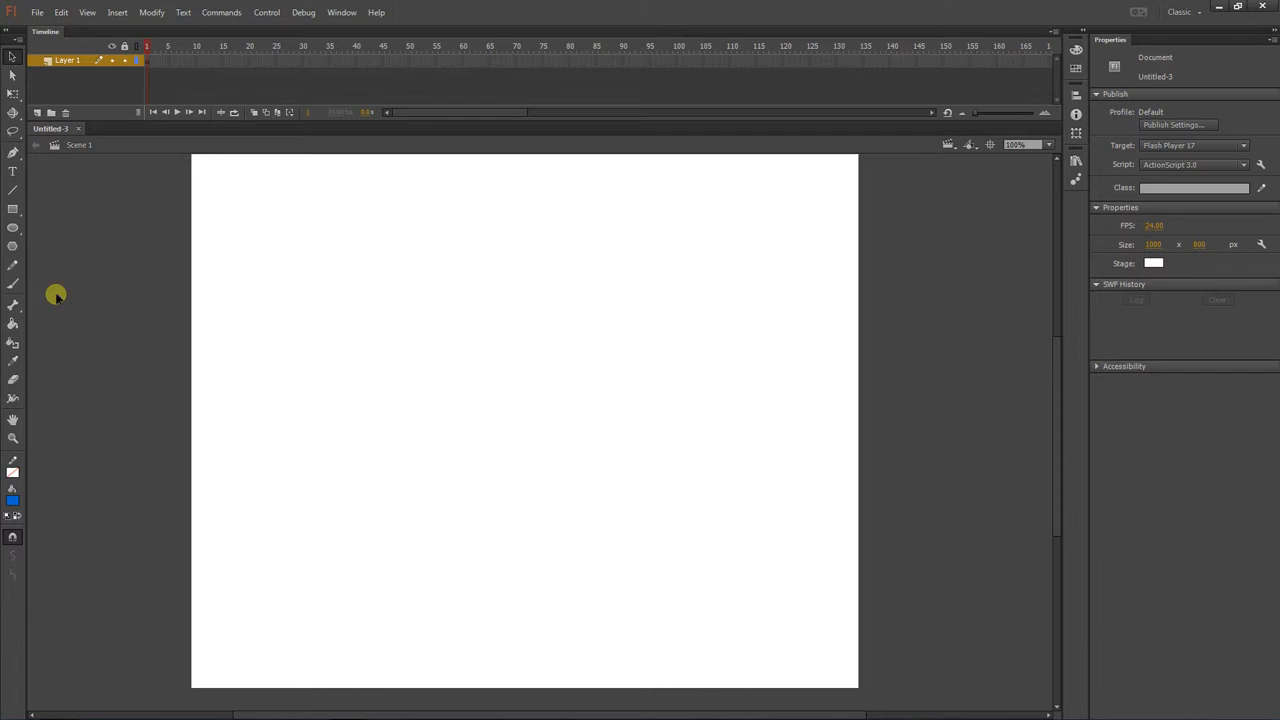
{"action": "left_click", "coordinate": [13, 211]}
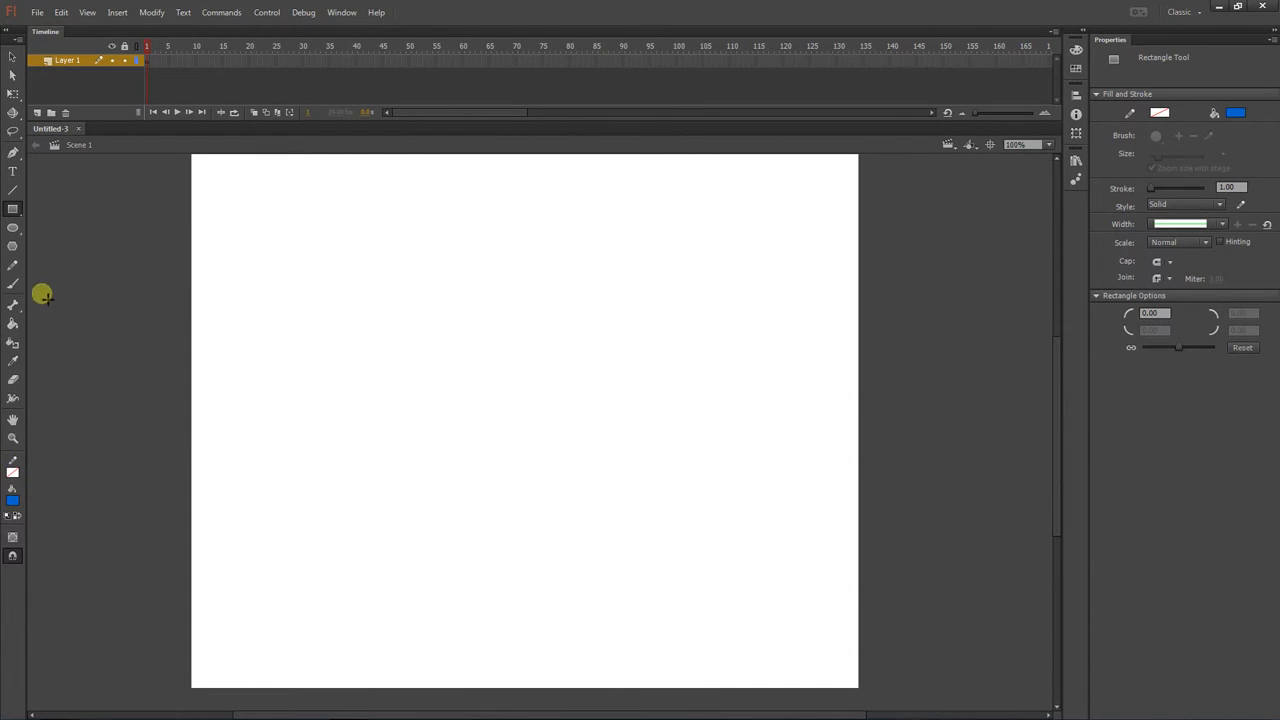
{"action": "left_click", "coordinate": [13, 228]}
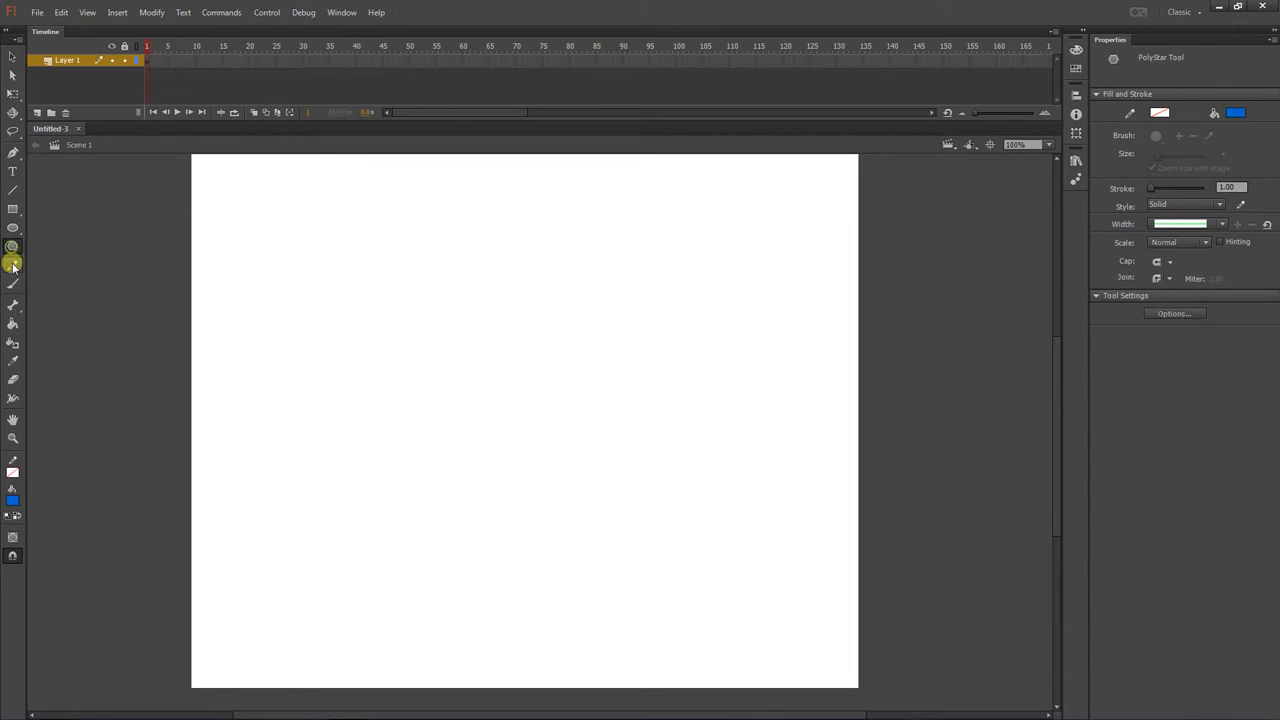
{"action": "left_click", "coordinate": [13, 209]}
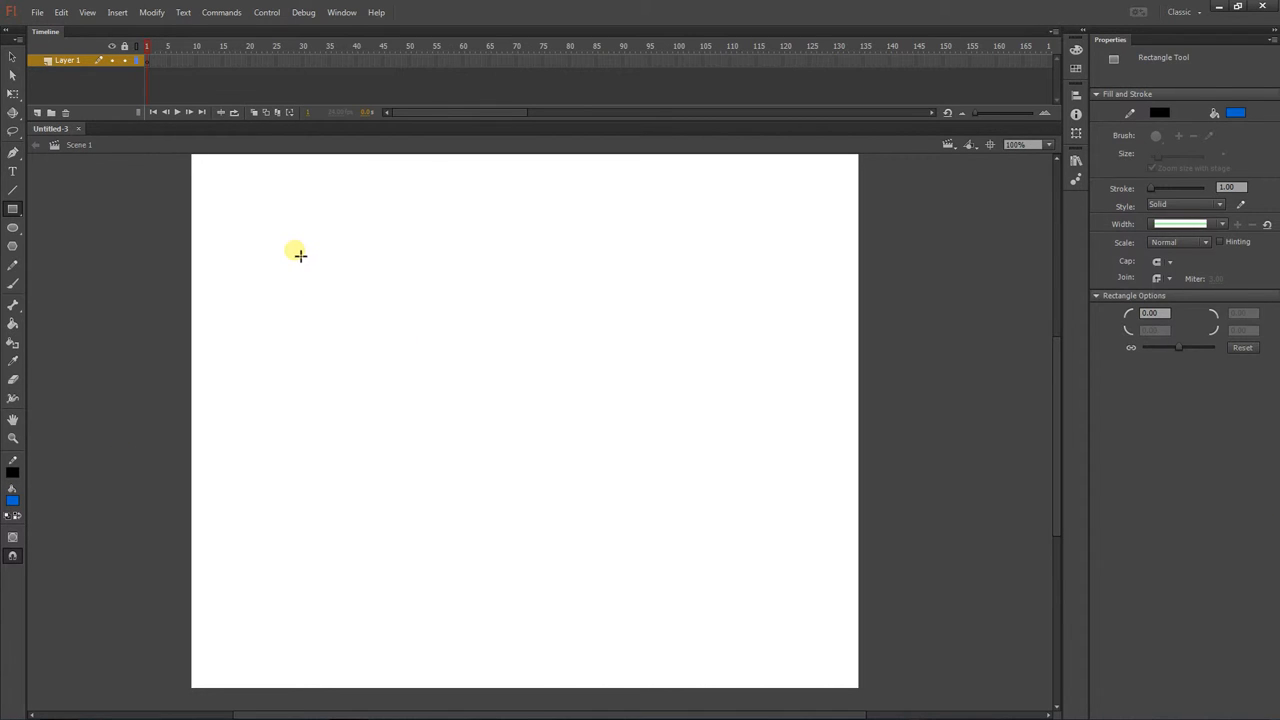
{"action": "left_click_drag", "start_coordinate": [291, 249], "coordinate": [626, 464]}
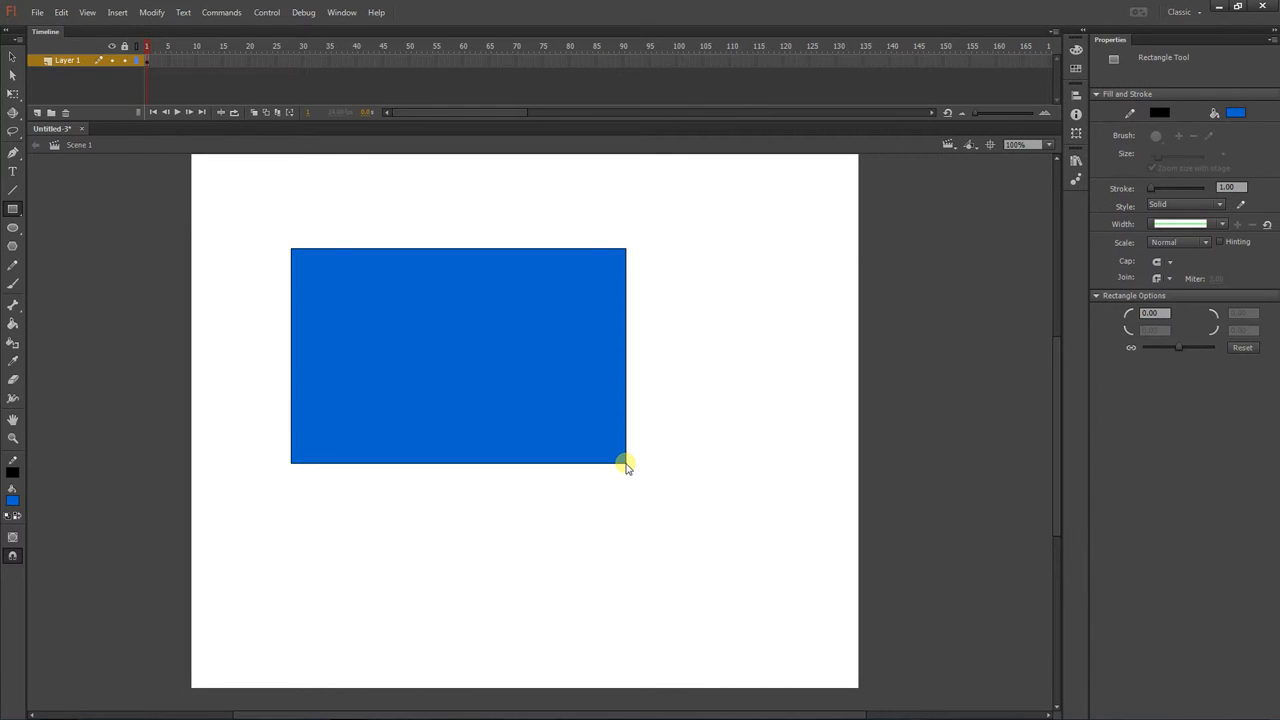
{"action": "mouse_move", "coordinate": [764, 354]}
{"action": "left_mouse_down"}
{"action": "mouse_move", "coordinate": [828, 493]}
{"action": "mouse_move", "coordinate": [852, 605]}
{"action": "left_mouse_up"}
{"action": "left_click_drag", "start_coordinate": [239, 576], "coordinate": [411, 649]}
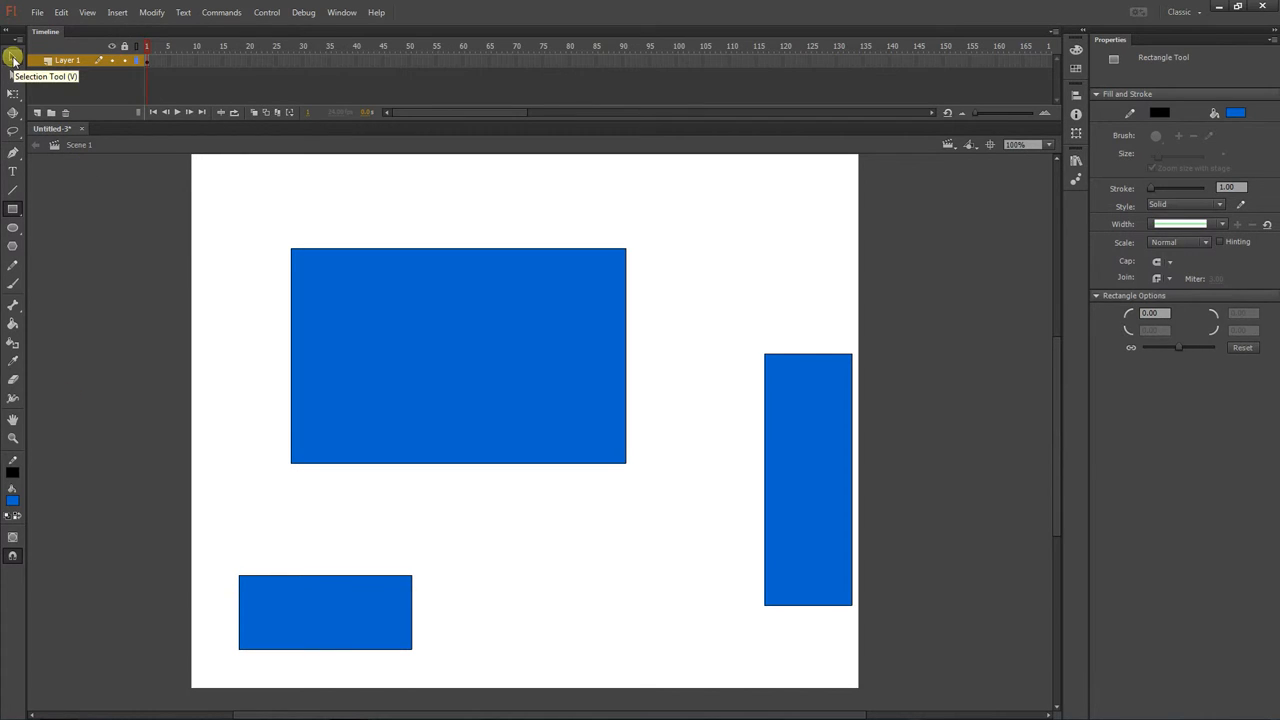
Examine the large rectangle's fill and black outline up close along its right edge
{"action": "left_click", "coordinate": [10, 58]}
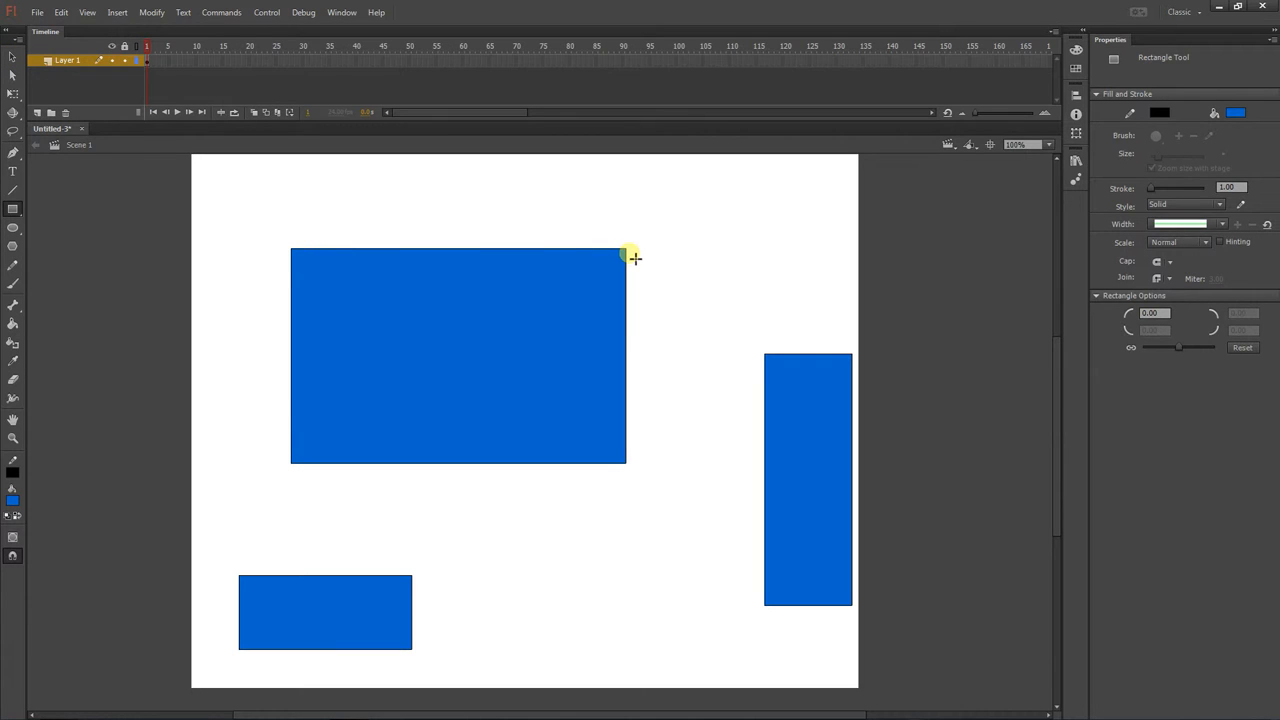
{"action": "left_click", "coordinate": [12, 56]}
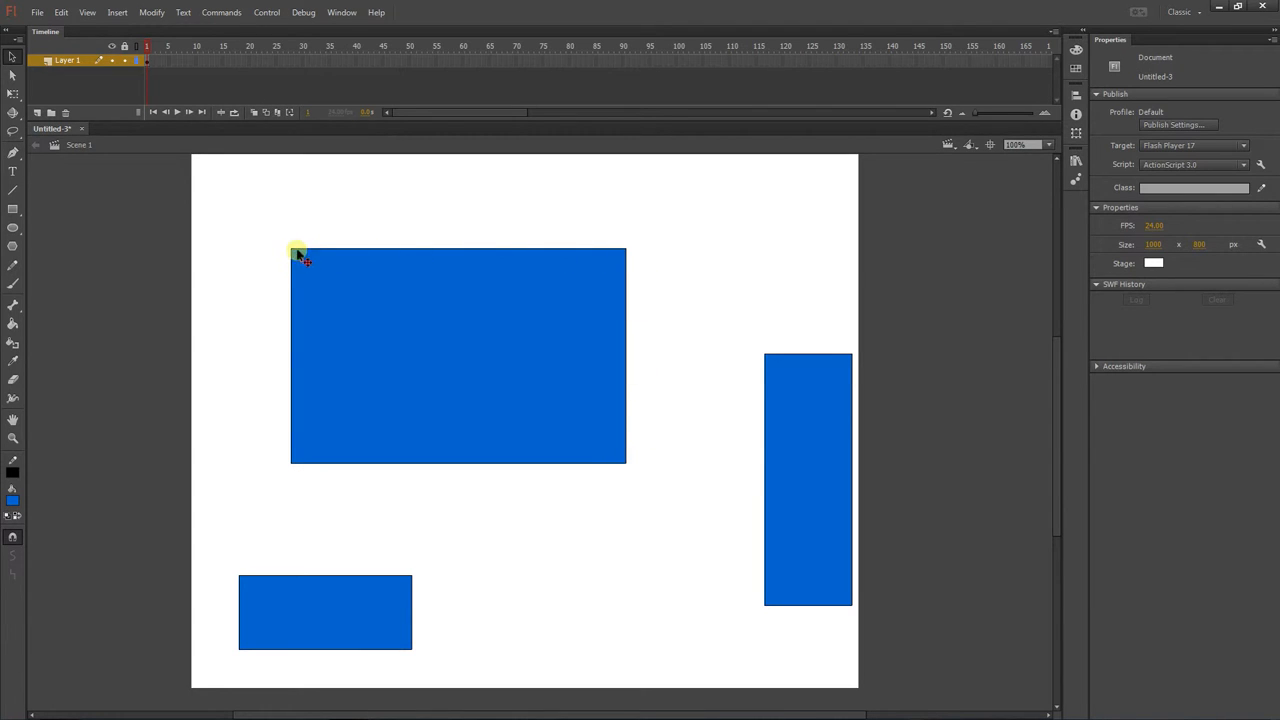
{"action": "key", "text": "ctrl+equal"}
{"action": "key", "text": "ctrl+equal"}
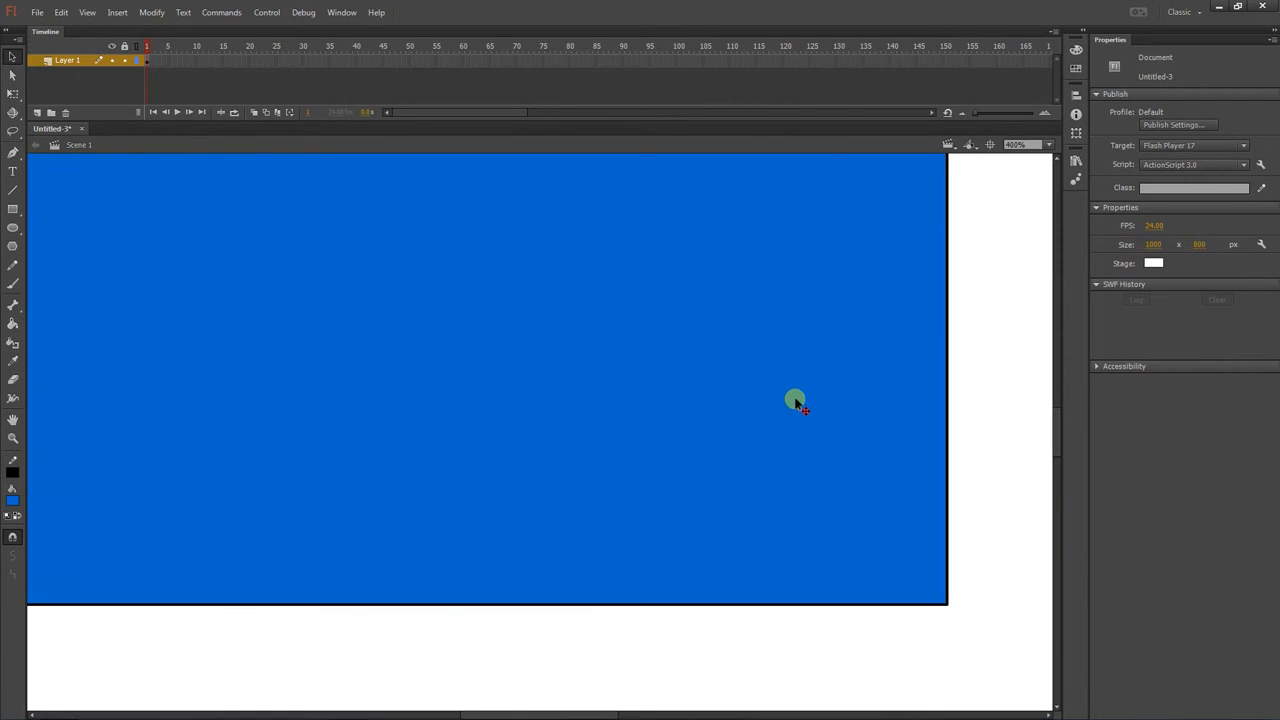
{"action": "left_click_drag", "start_coordinate": [863, 437], "coordinate": [481, 438]}
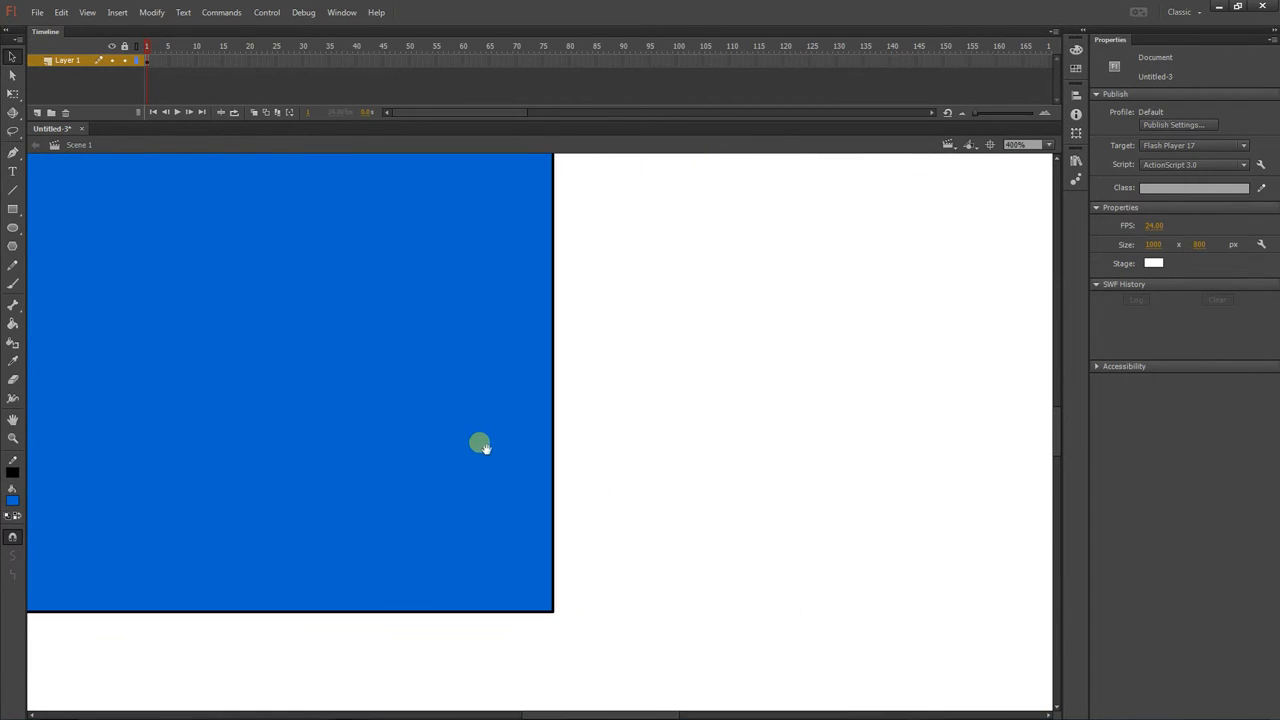
{"action": "key", "text": "p"}
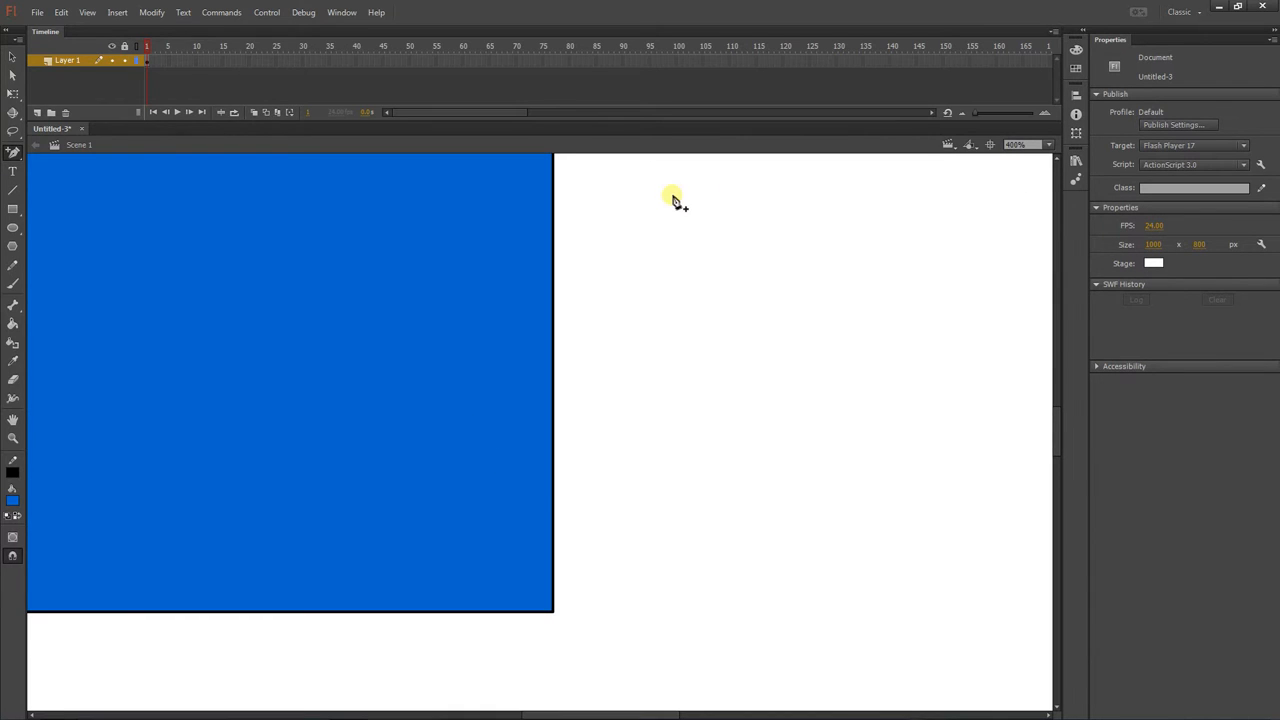
{"action": "key", "text": "ctrl+equal"}
{"action": "key", "text": "ctrl+equal"}
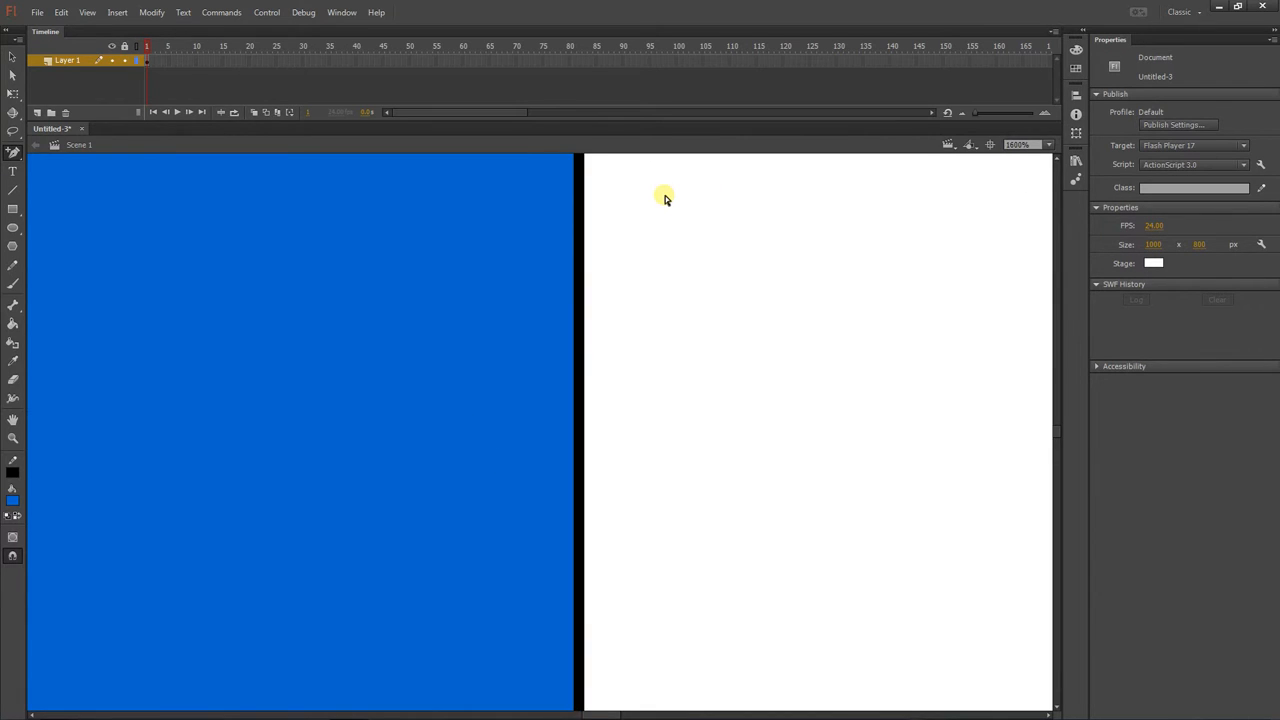
{"action": "key", "text": "ctrl+equal"}
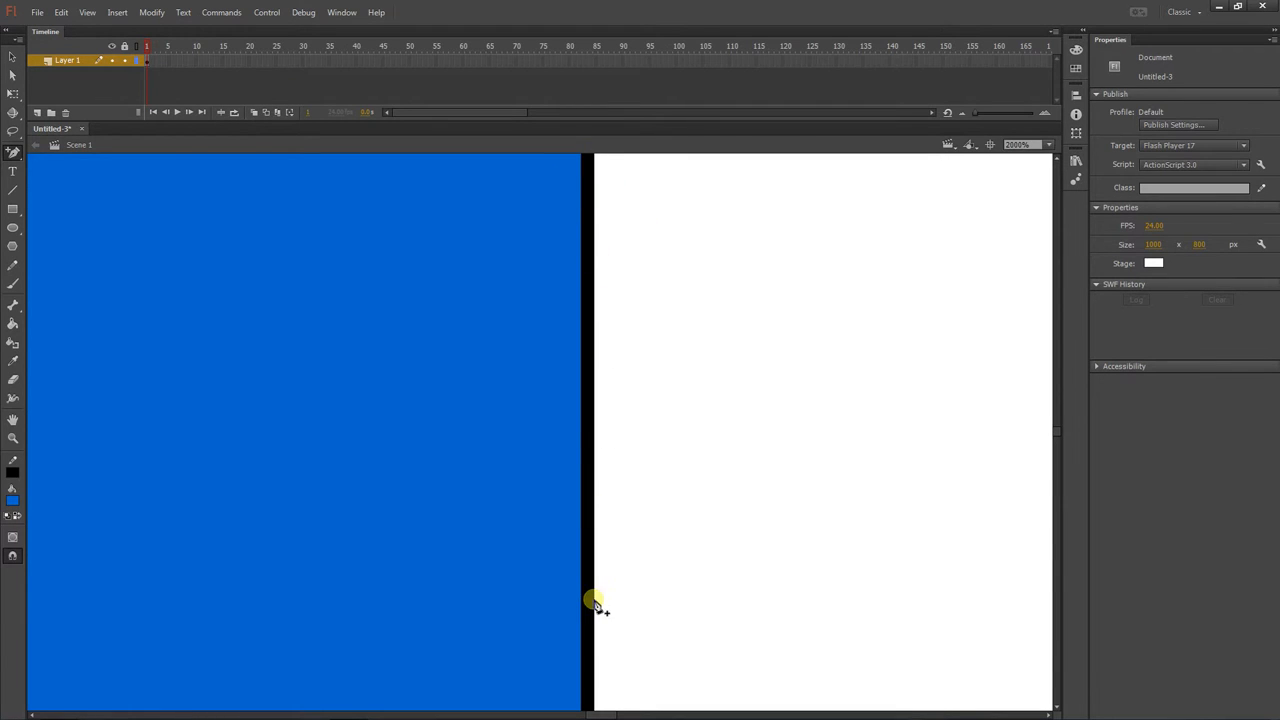
{"action": "key", "text": "ctrl+minus"}
{"action": "key", "text": "ctrl+minus"}
{"action": "key", "text": "ctrl+minus"}
{"action": "key", "text": "ctrl+minus"}
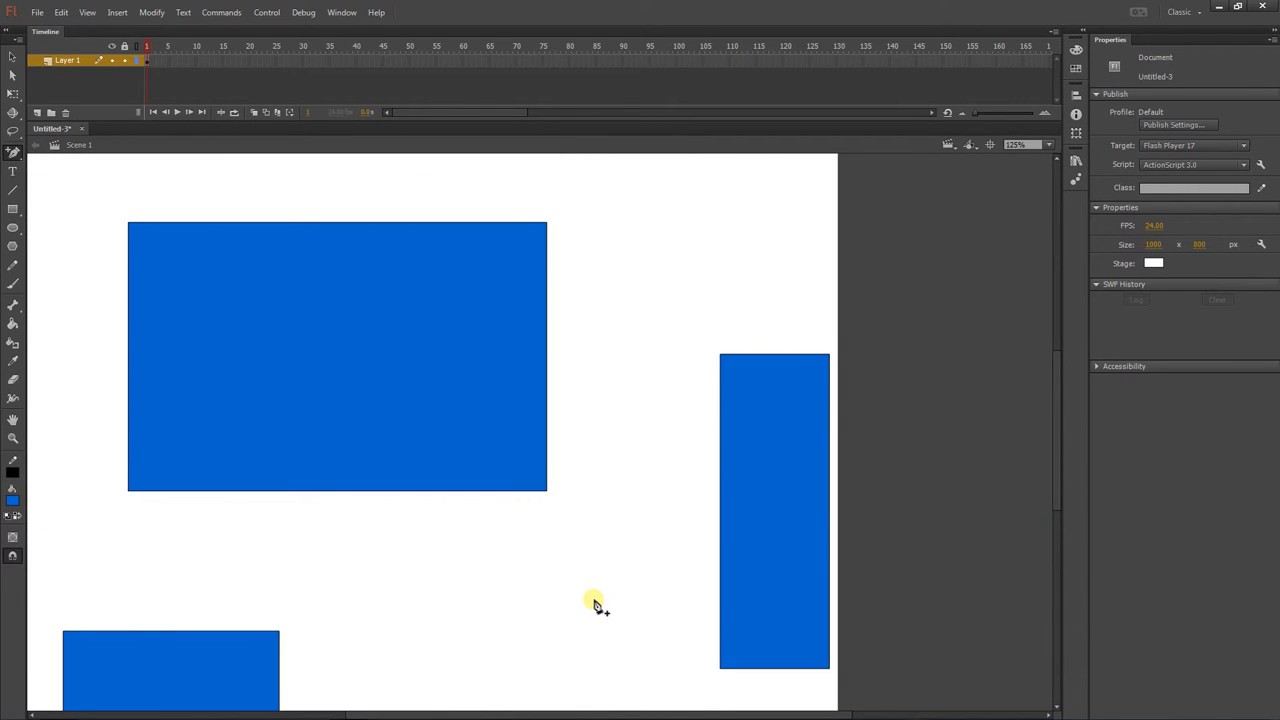
{"action": "left_click_drag", "start_coordinate": [491, 600], "coordinate": [614, 605]}
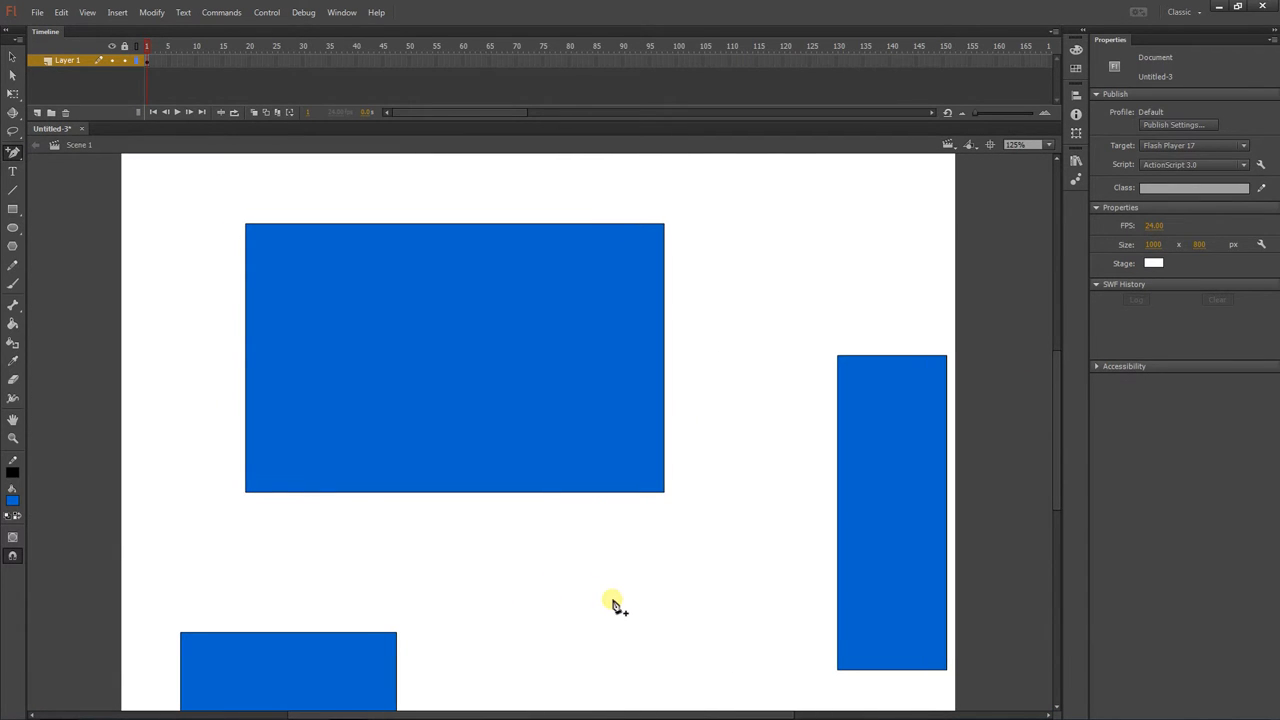
Move the large rectangle's fill out of its outline to about X 350, Y 483, and select the outline's top edge
{"action": "key", "text": "b"}
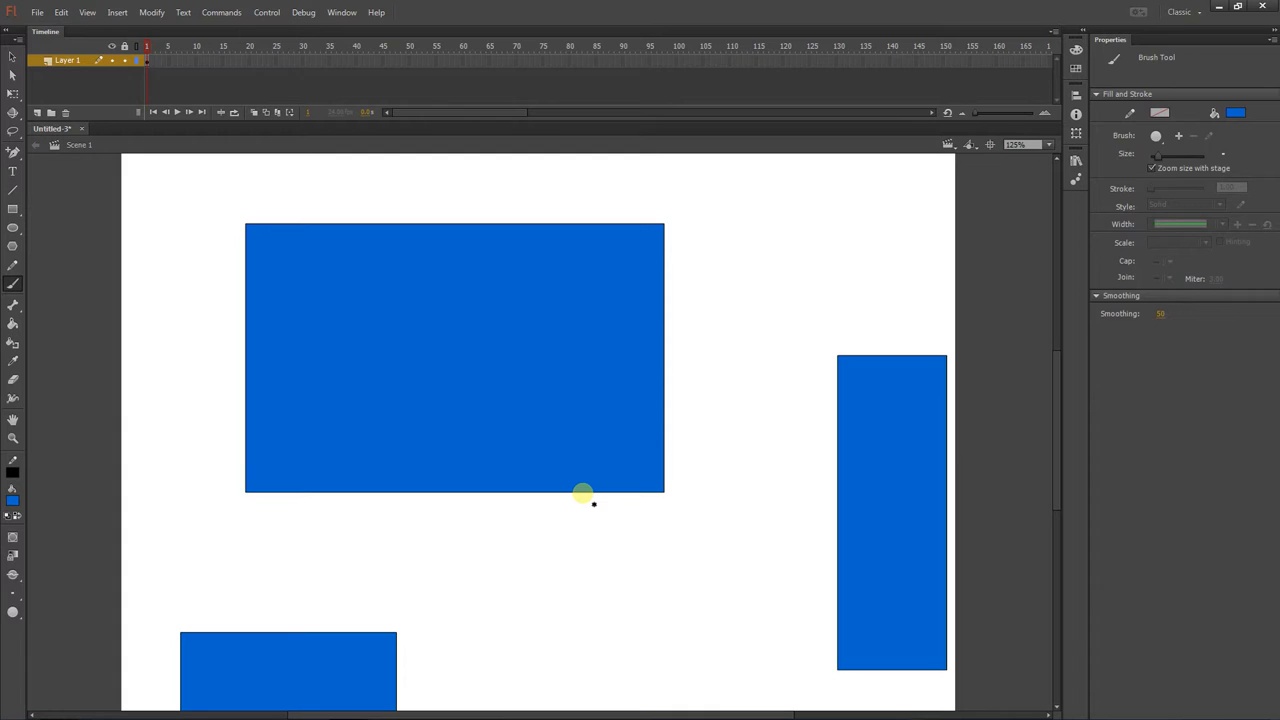
{"action": "key", "text": "v"}
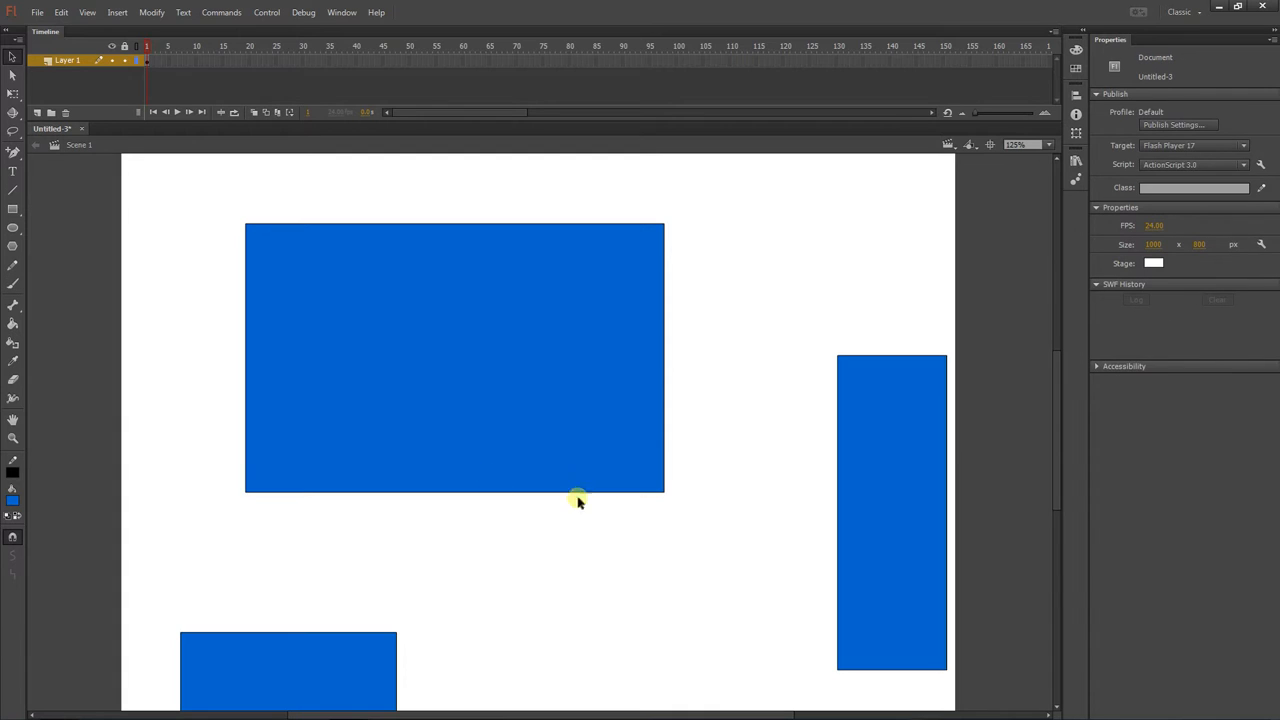
{"action": "left_click", "coordinate": [470, 327]}
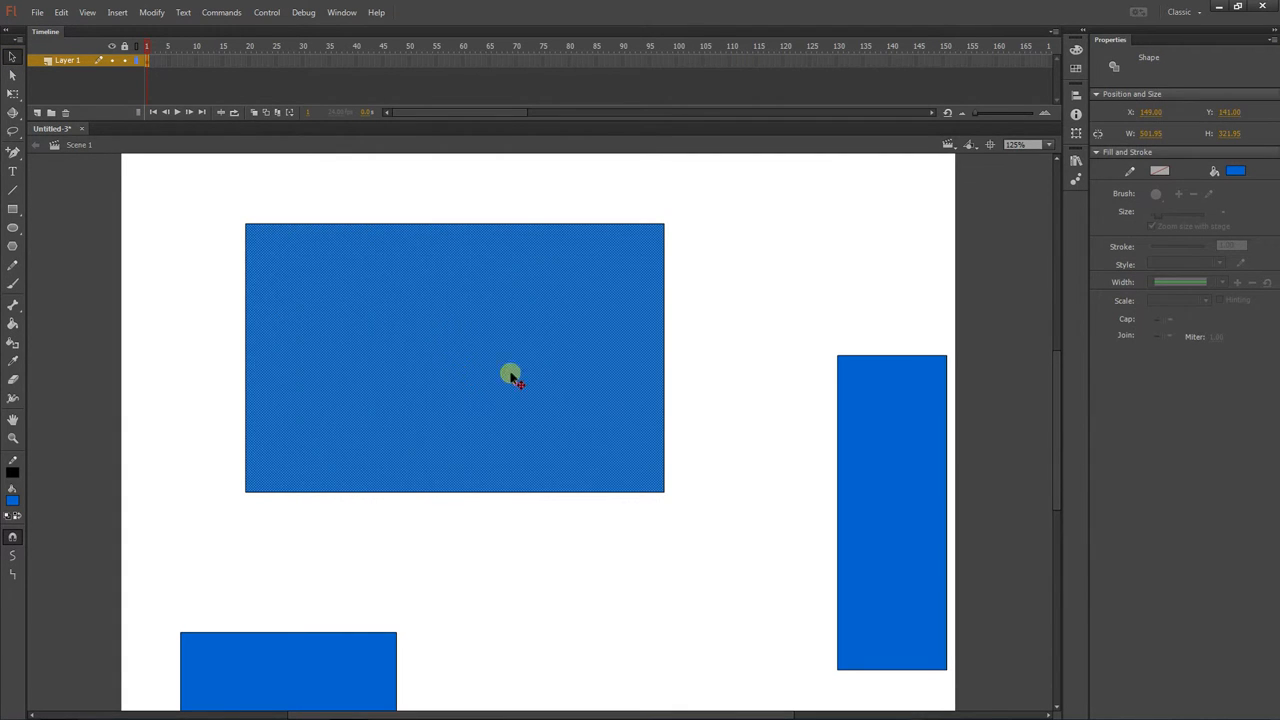
{"action": "left_click", "coordinate": [912, 422]}
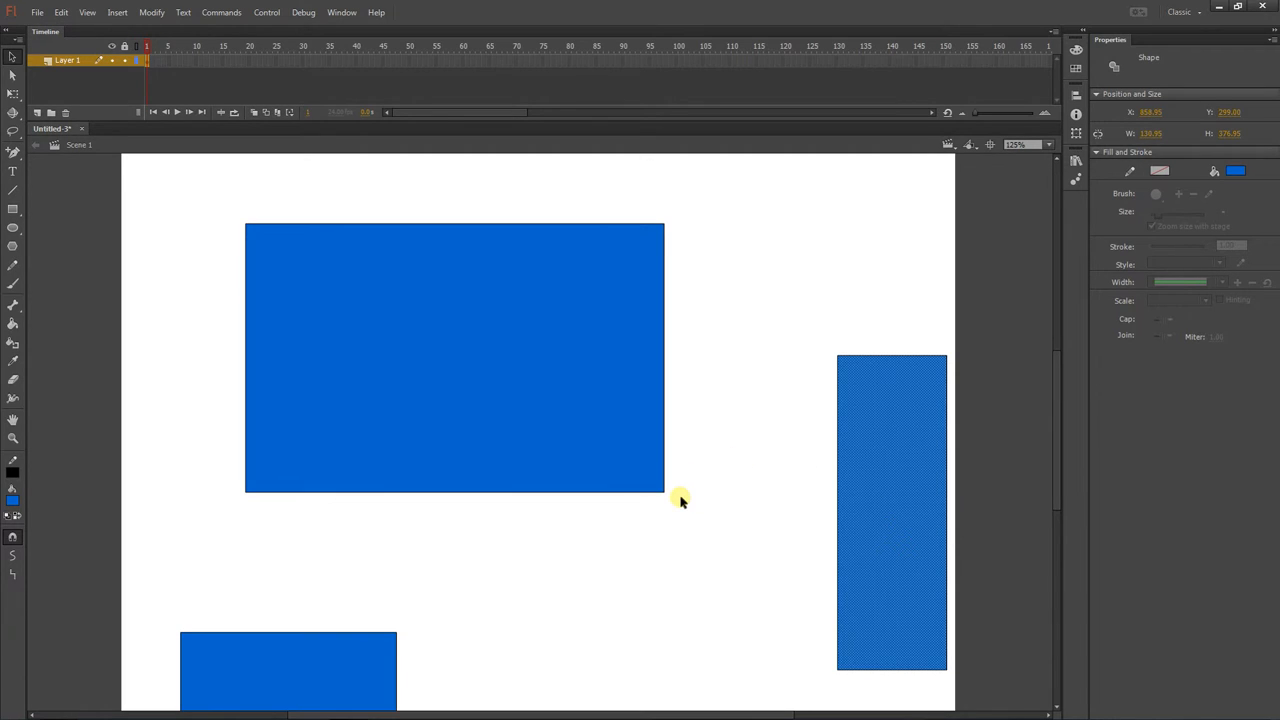
{"action": "left_click", "coordinate": [450, 318]}
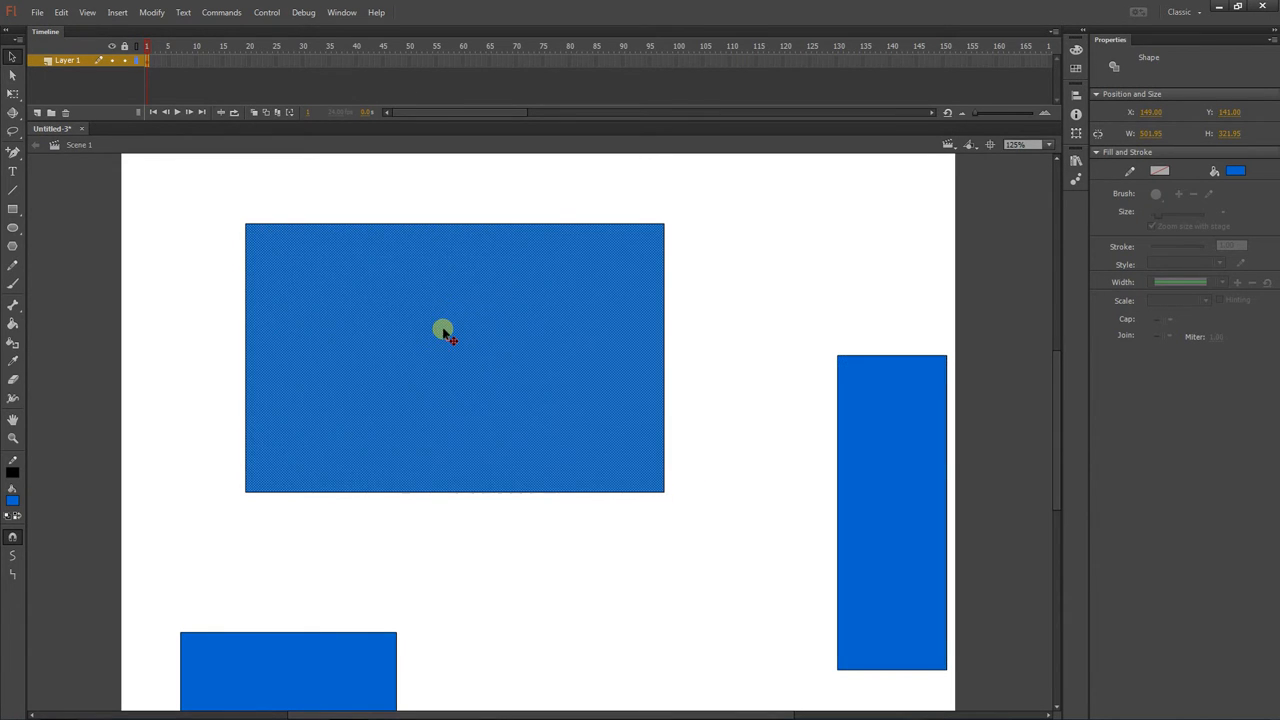
{"action": "mouse_move", "coordinate": [445, 337]}
{"action": "left_mouse_down"}
{"action": "mouse_move", "coordinate": [321, 412]}
{"action": "mouse_move", "coordinate": [530, 572]}
{"action": "mouse_move", "coordinate": [568, 622]}
{"action": "mouse_move", "coordinate": [606, 615]}
{"action": "left_mouse_up"}
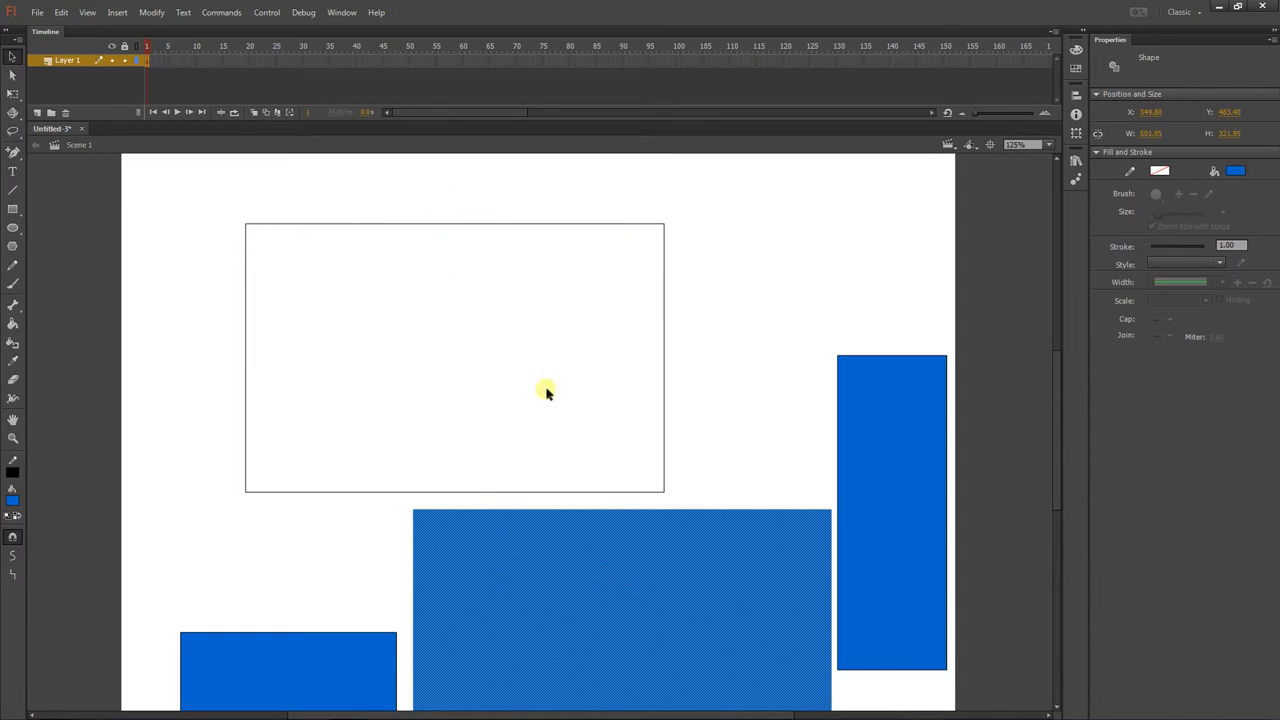
{"action": "left_click", "coordinate": [500, 224]}
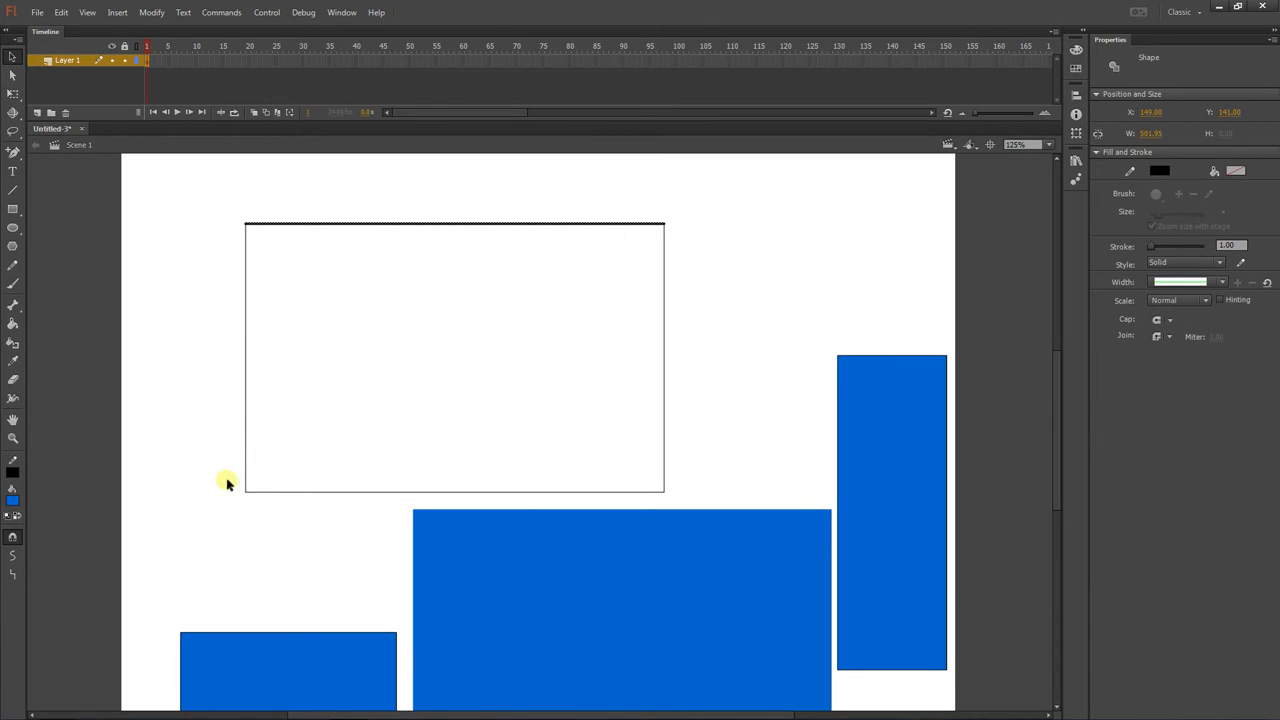
Draw a tall blue oval with a black outline beside the empty rectangular outline, overlapping the stage's left edge
{"action": "right_click", "coordinate": [231, 251]}
{"action": "left_click", "coordinate": [177, 240]}
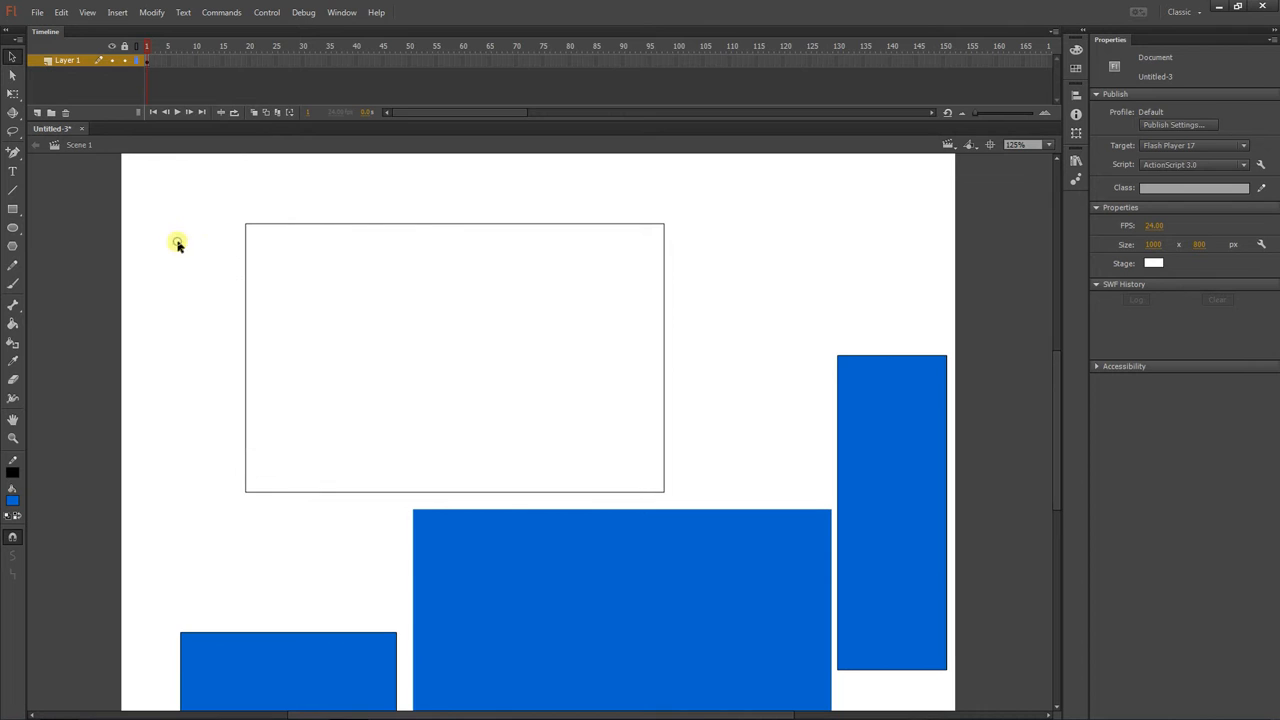
{"action": "left_click", "coordinate": [13, 227]}
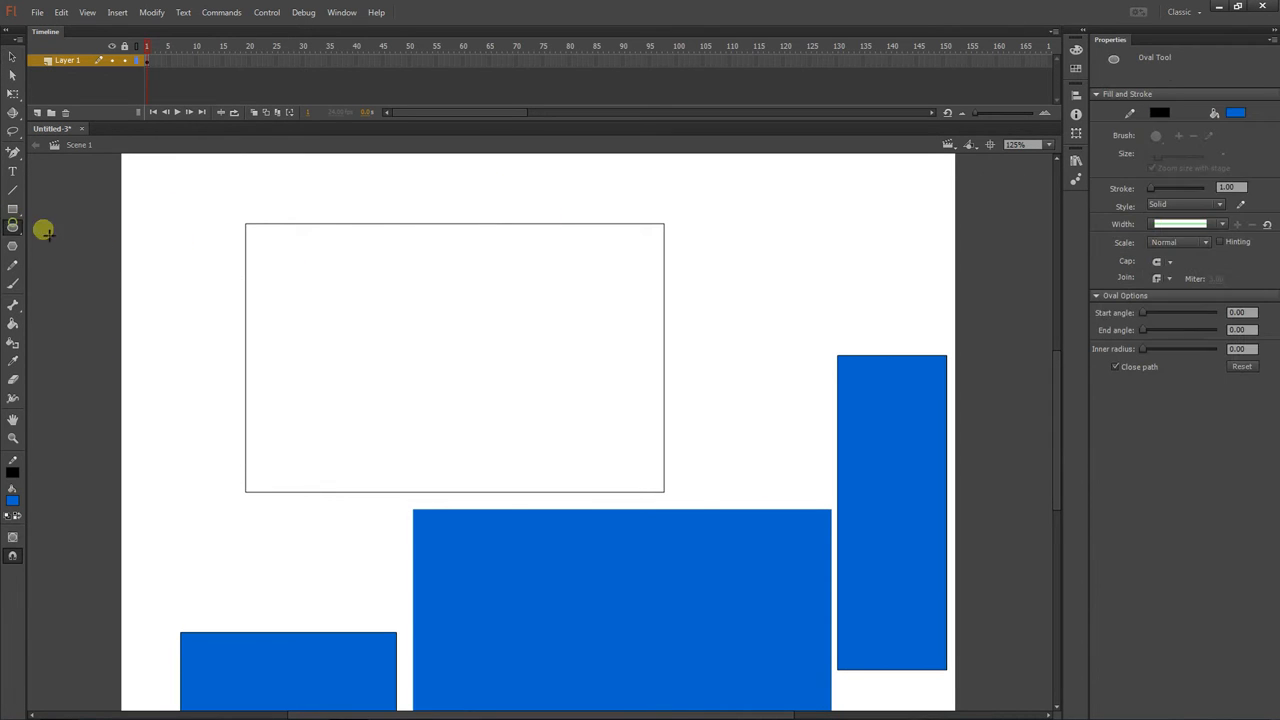
{"action": "mouse_move", "coordinate": [104, 253]}
{"action": "left_mouse_down"}
{"action": "mouse_move", "coordinate": [186, 441]}
{"action": "mouse_move", "coordinate": [224, 489]}
{"action": "left_mouse_up"}
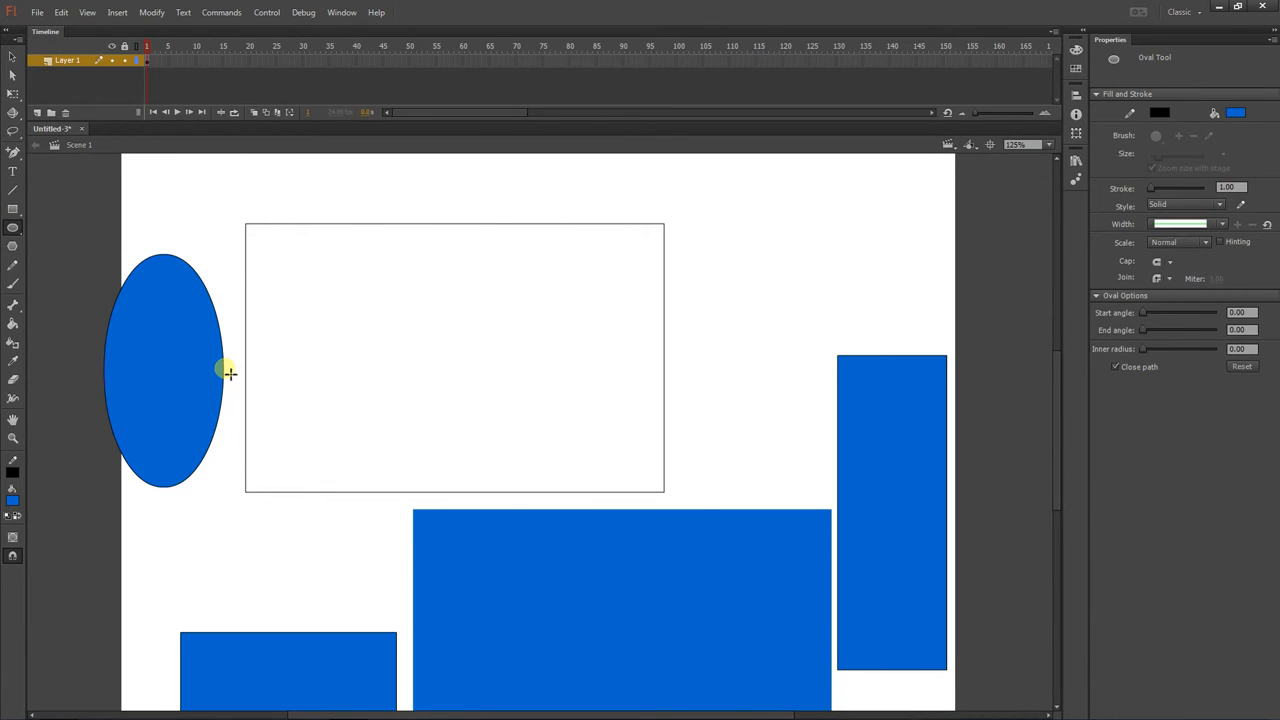
{"action": "key", "text": "v"}
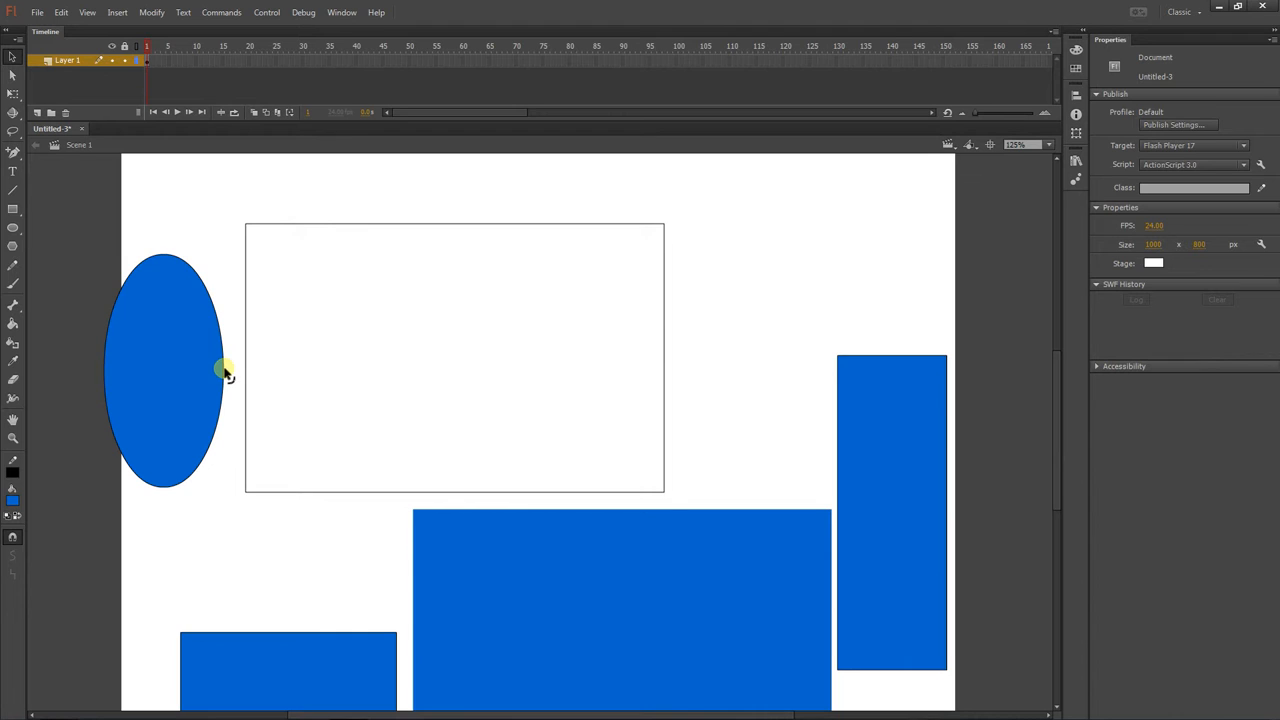
Select the oval's stroke and the empty rectangular outline's top, left and right edges individually, and bend its bottom edge slightly downward
{"action": "left_click", "coordinate": [224, 368]}
{"action": "left_click", "coordinate": [324, 224]}
{"action": "left_click", "coordinate": [245, 277]}
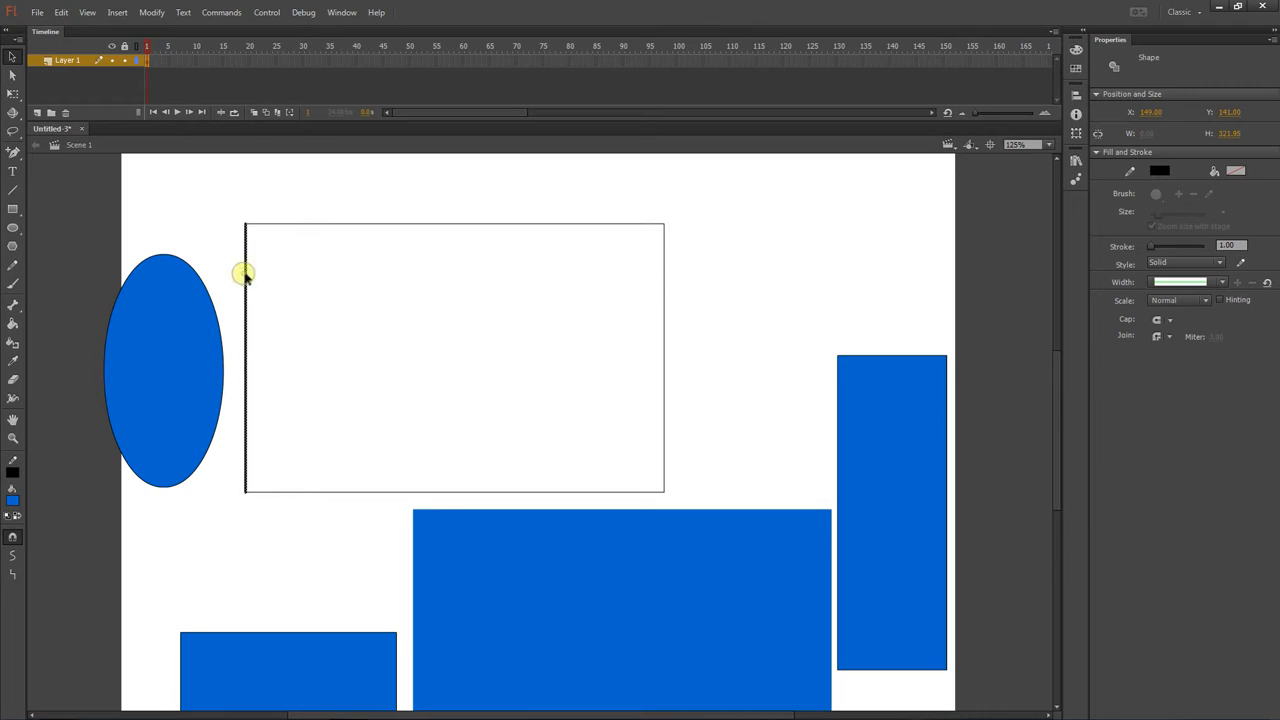
{"action": "left_click", "coordinate": [664, 299]}
{"action": "left_click_drag", "start_coordinate": [550, 491], "coordinate": [549, 496]}
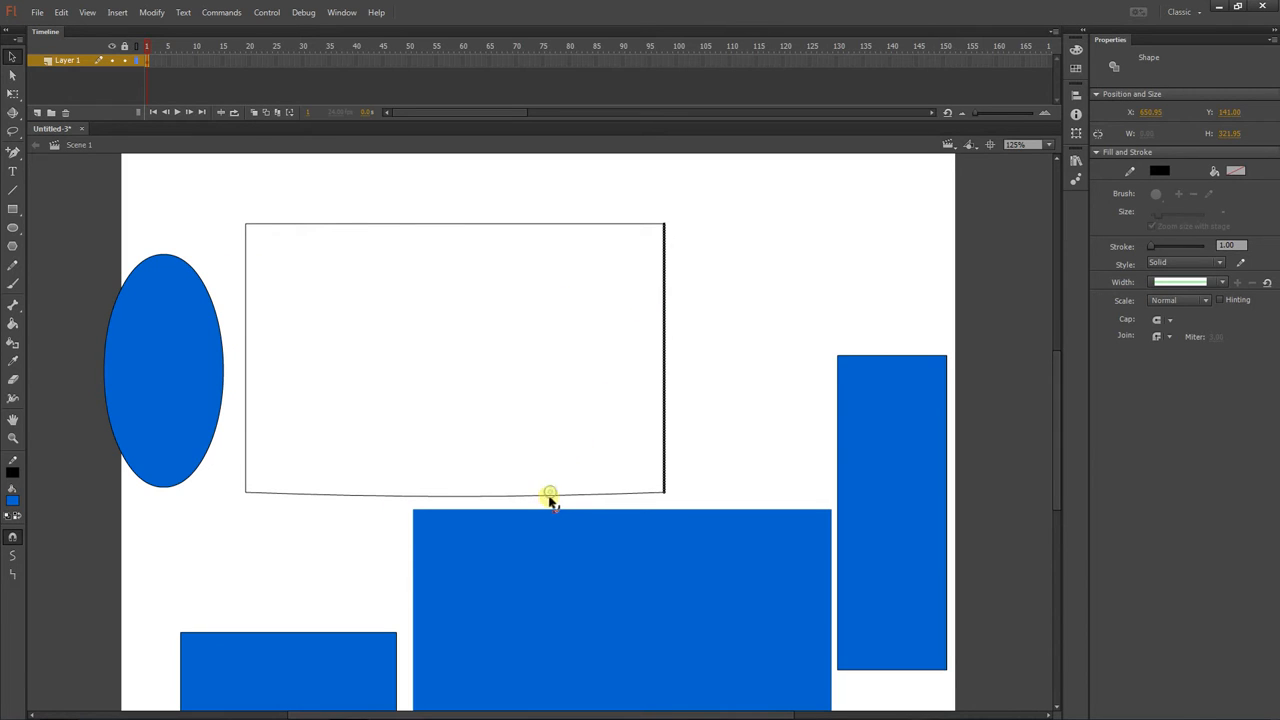
Select the whole empty rectangular outline and recolour its stroke first dark purple (#330033) and finally red
{"action": "double_click", "coordinate": [470, 225]}
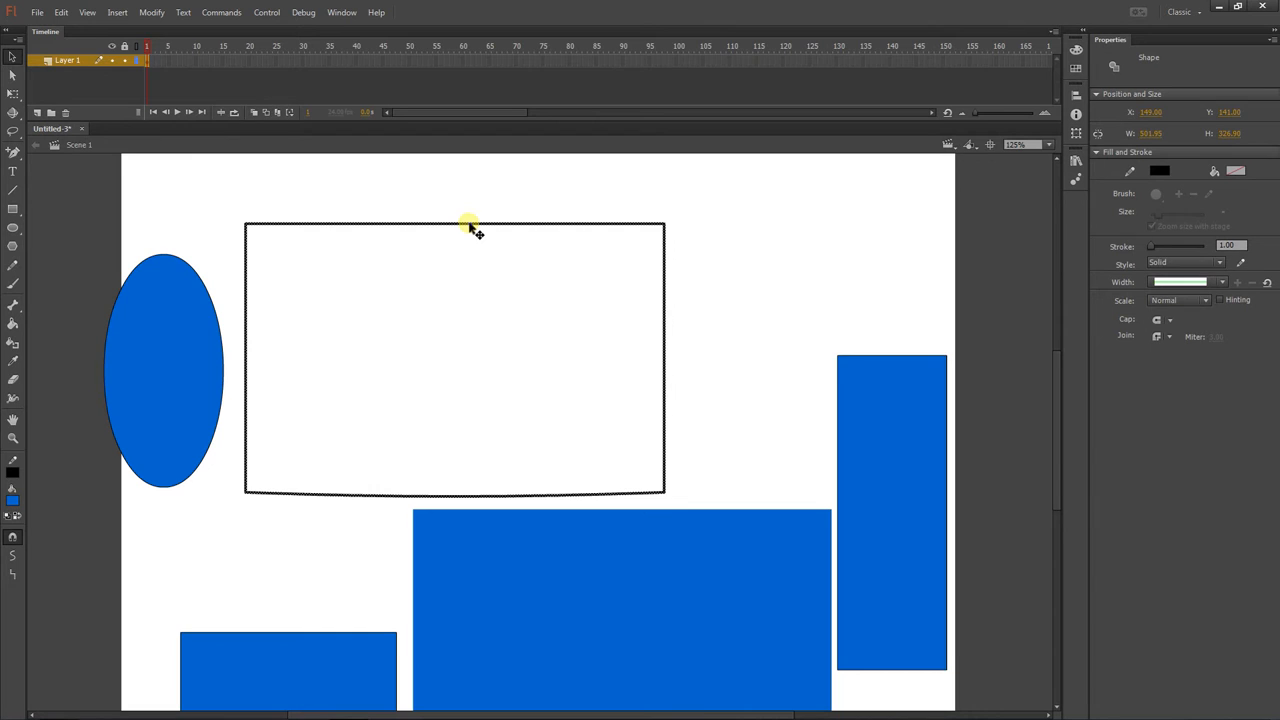
{"action": "left_click", "coordinate": [1159, 171]}
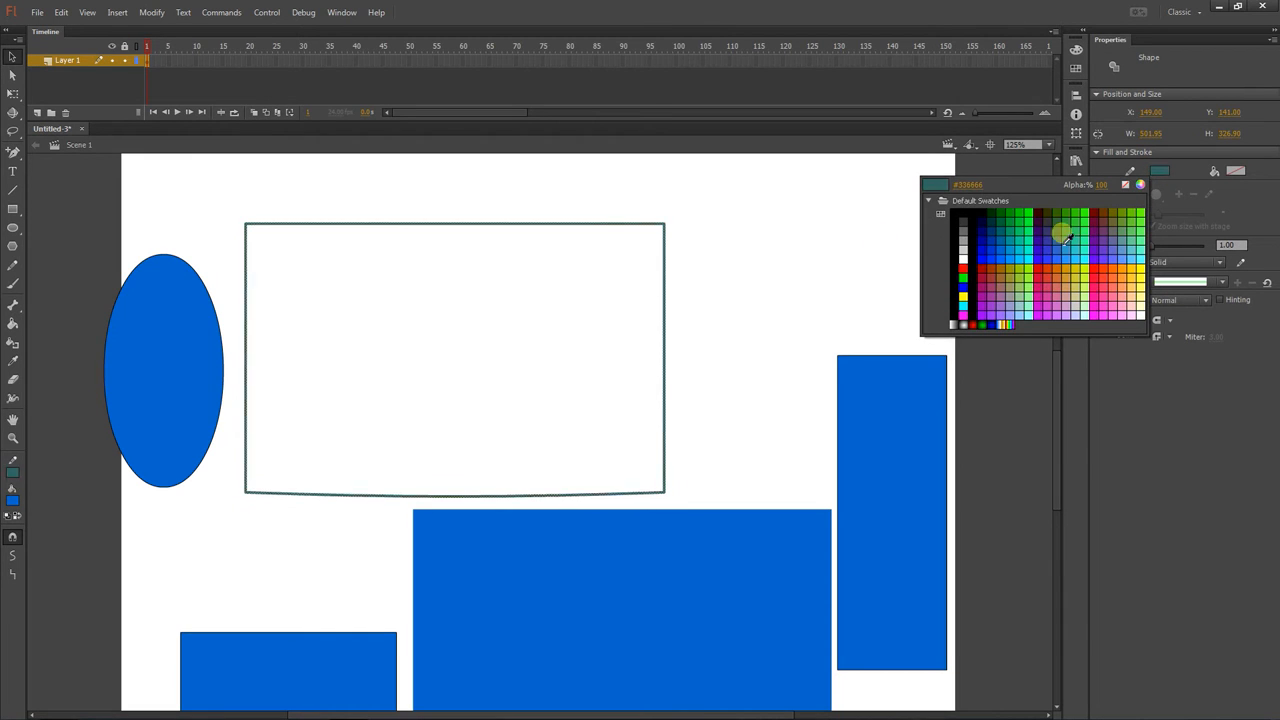
{"action": "left_click", "coordinate": [1041, 221]}
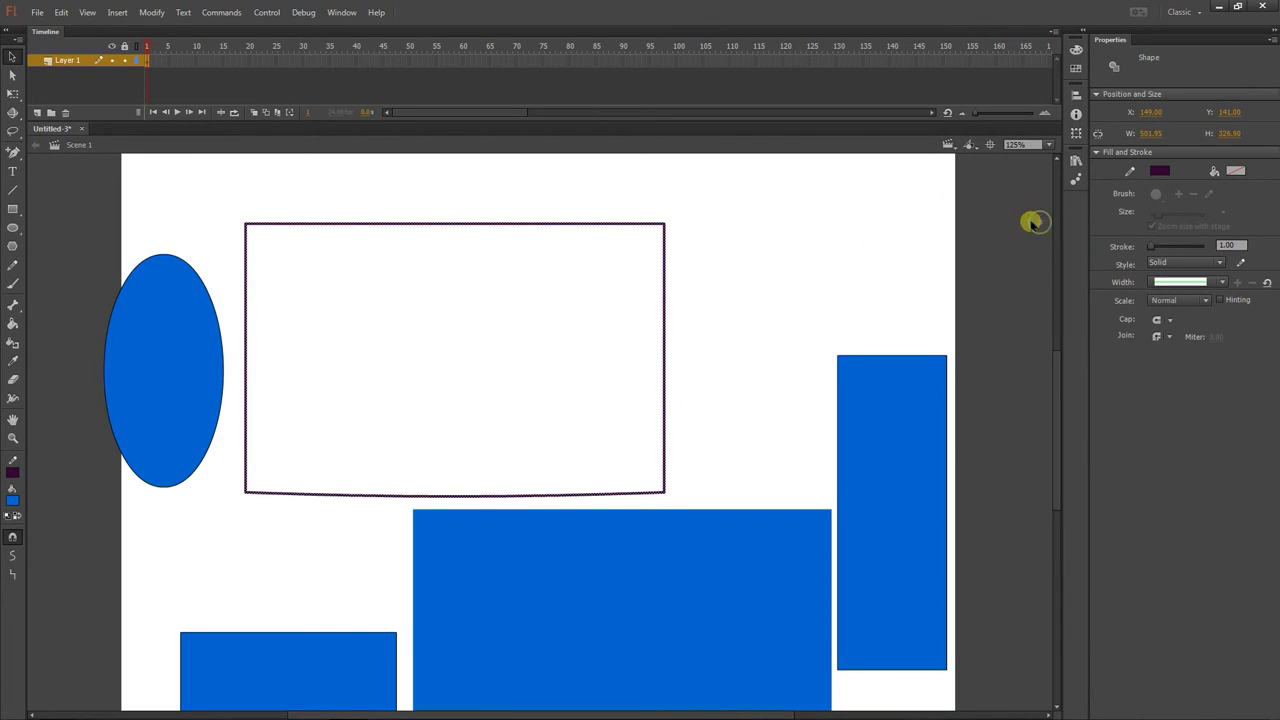
{"action": "left_click", "coordinate": [245, 196]}
{"action": "double_click", "coordinate": [570, 225]}
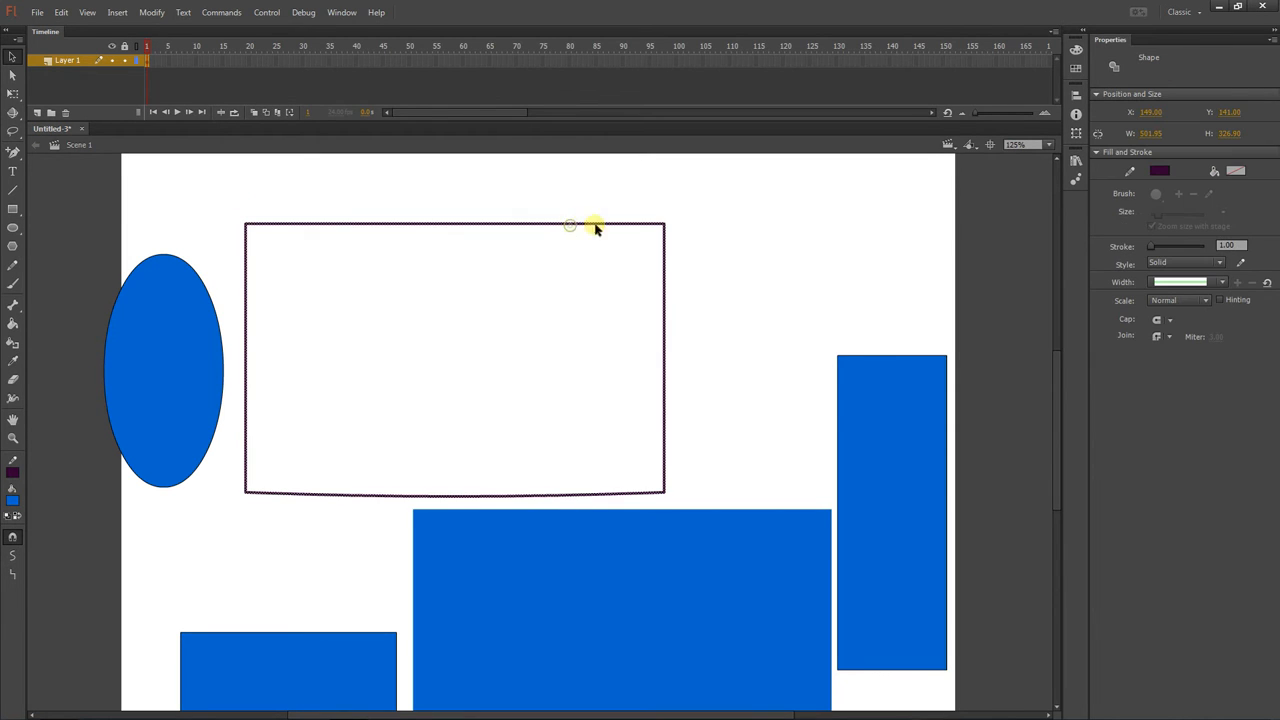
{"action": "left_click", "coordinate": [1157, 172]}
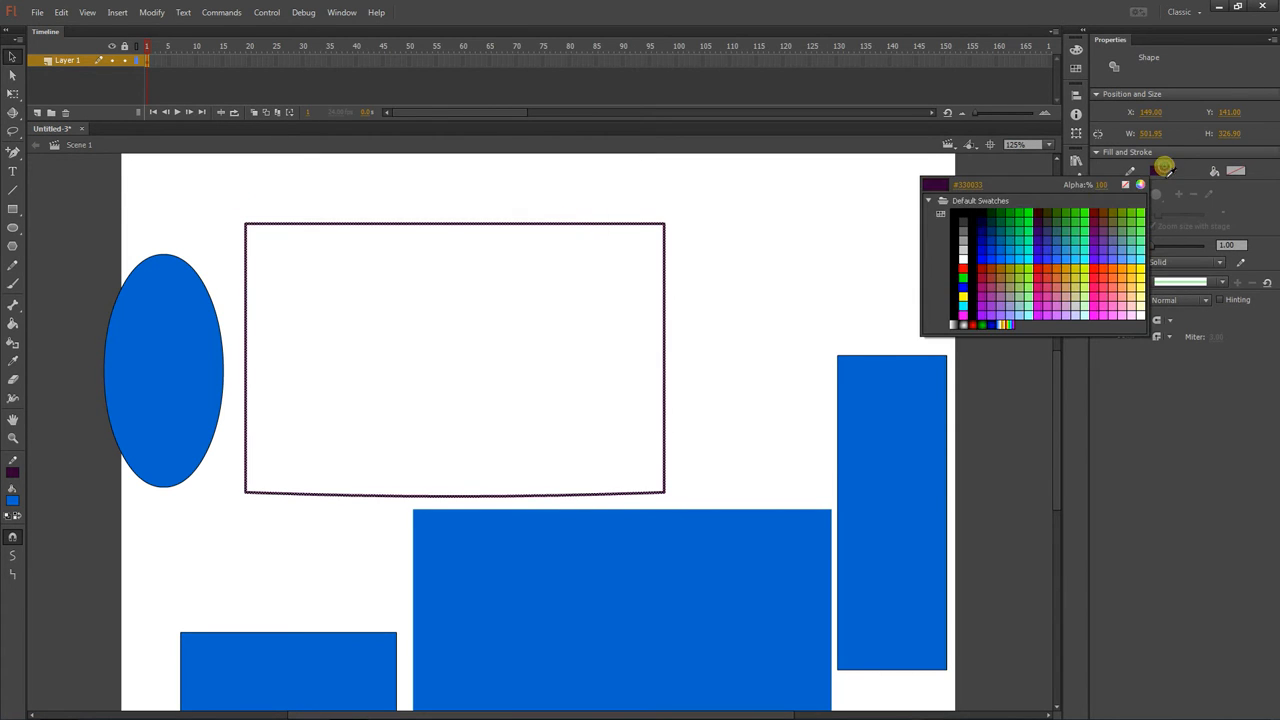
{"action": "left_click", "coordinate": [1041, 268]}
{"action": "left_click", "coordinate": [385, 178]}
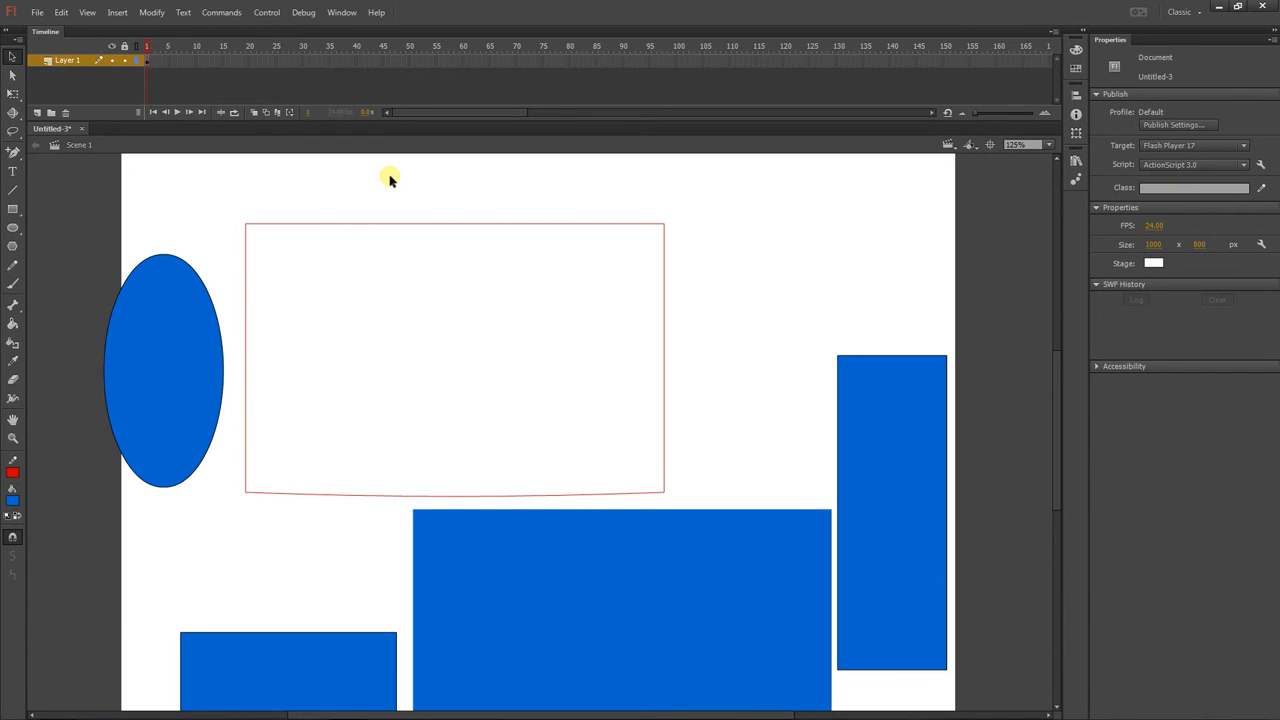
Delete the red rectangular outline and the large blue fill that was moved out of it
{"action": "double_click", "coordinate": [479, 224]}
{"action": "key", "text": "Delete"}
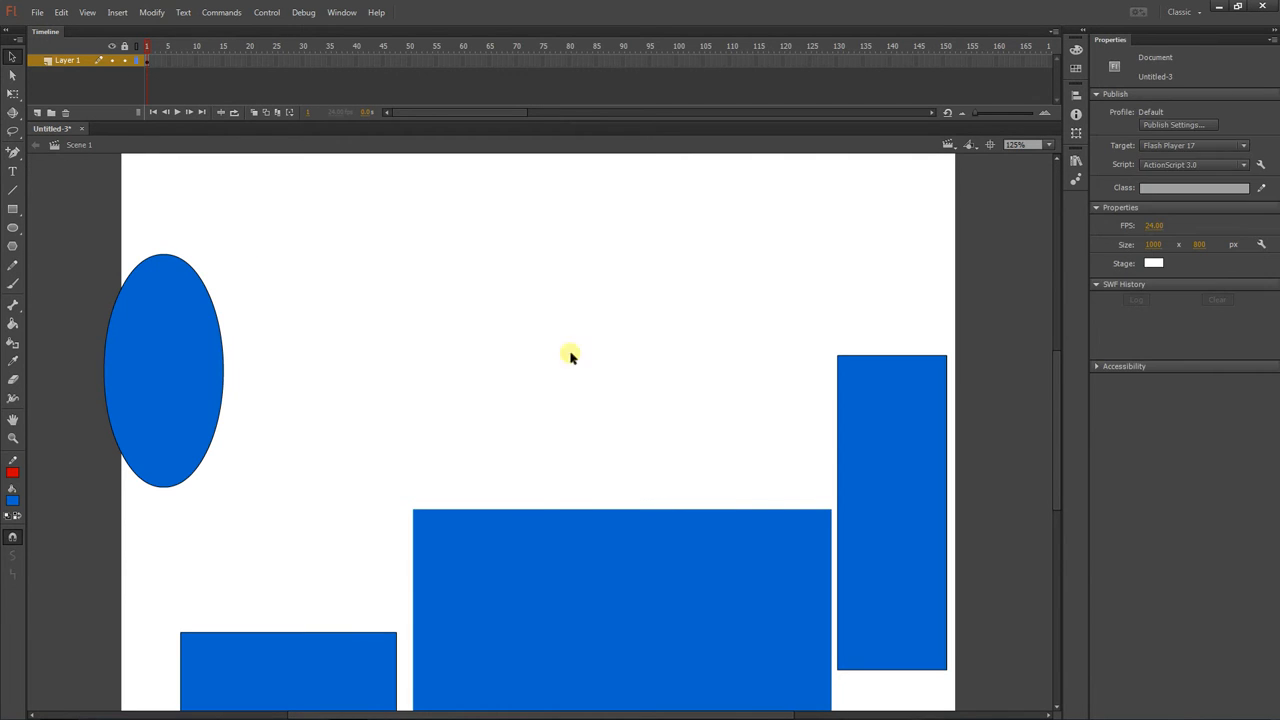
{"action": "double_click", "coordinate": [583, 517]}
{"action": "key", "text": "Delete"}
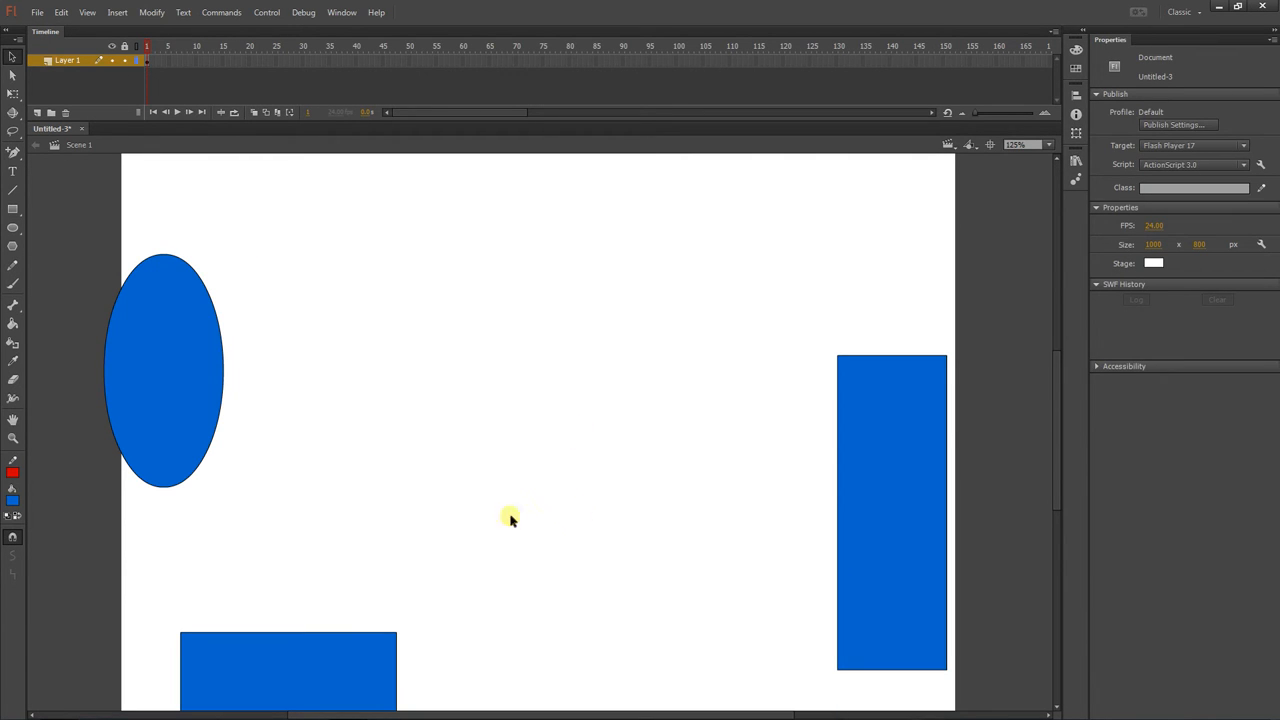
Move the lower-left blue rectangle together with its outline to about X 350, Y 155
{"action": "left_click", "coordinate": [321, 677]}
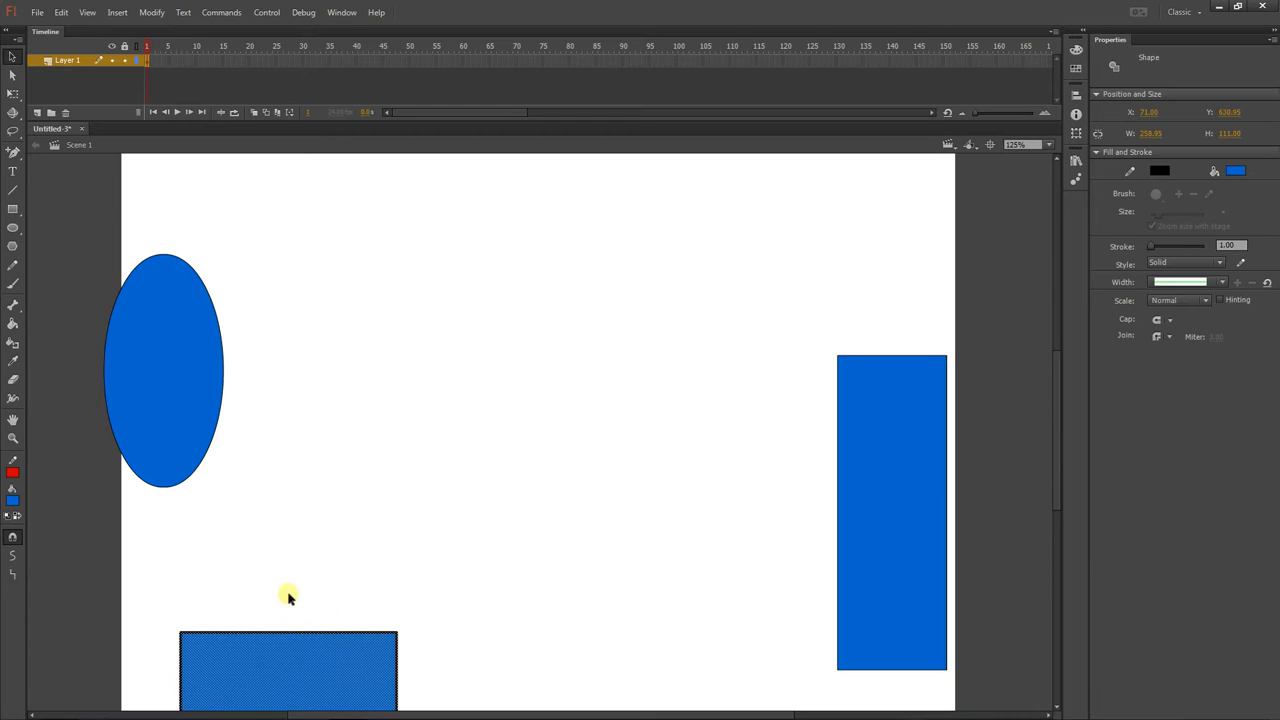
{"action": "left_click", "coordinate": [289, 559]}
{"action": "double_click", "coordinate": [283, 676]}
{"action": "mouse_move", "coordinate": [280, 672]}
{"action": "left_mouse_down"}
{"action": "mouse_move", "coordinate": [386, 597]}
{"action": "mouse_move", "coordinate": [508, 279]}
{"action": "left_mouse_up"}
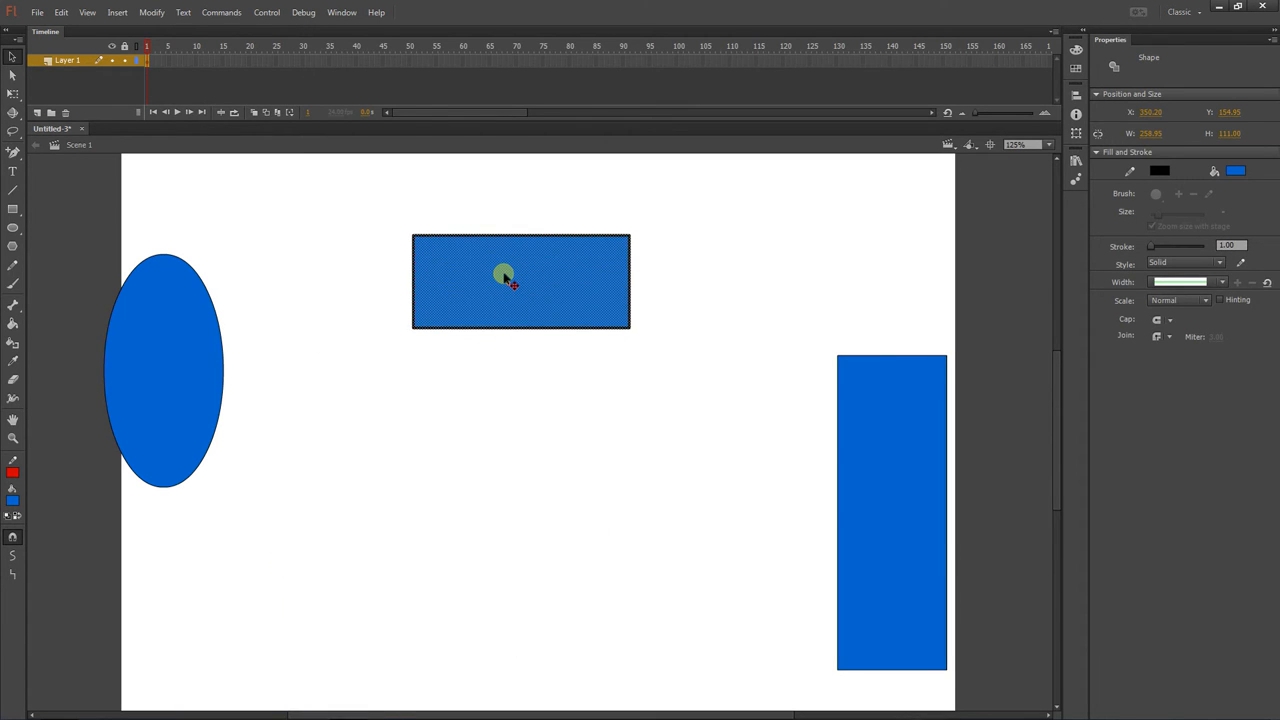
{"action": "left_click", "coordinate": [502, 379]}
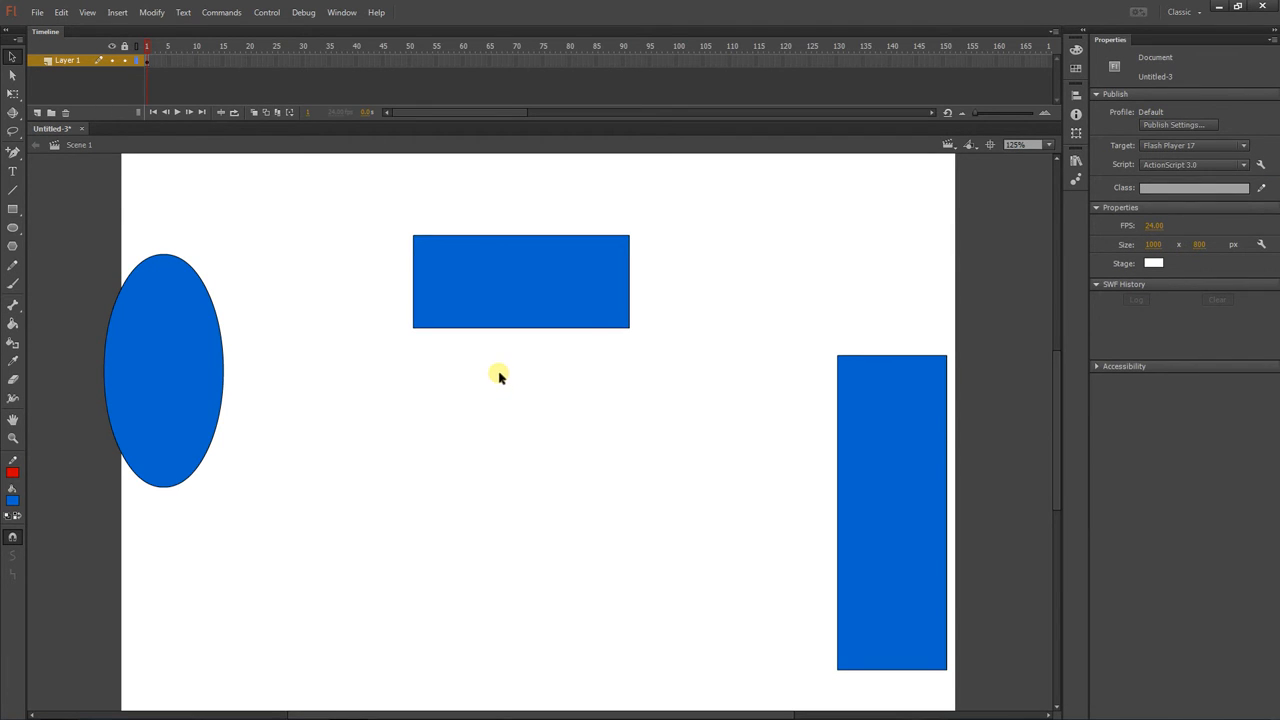
Give the moved rectangle a green fill and a dark blue stroke with a thickness of 13.45
{"action": "left_click", "coordinate": [476, 299]}
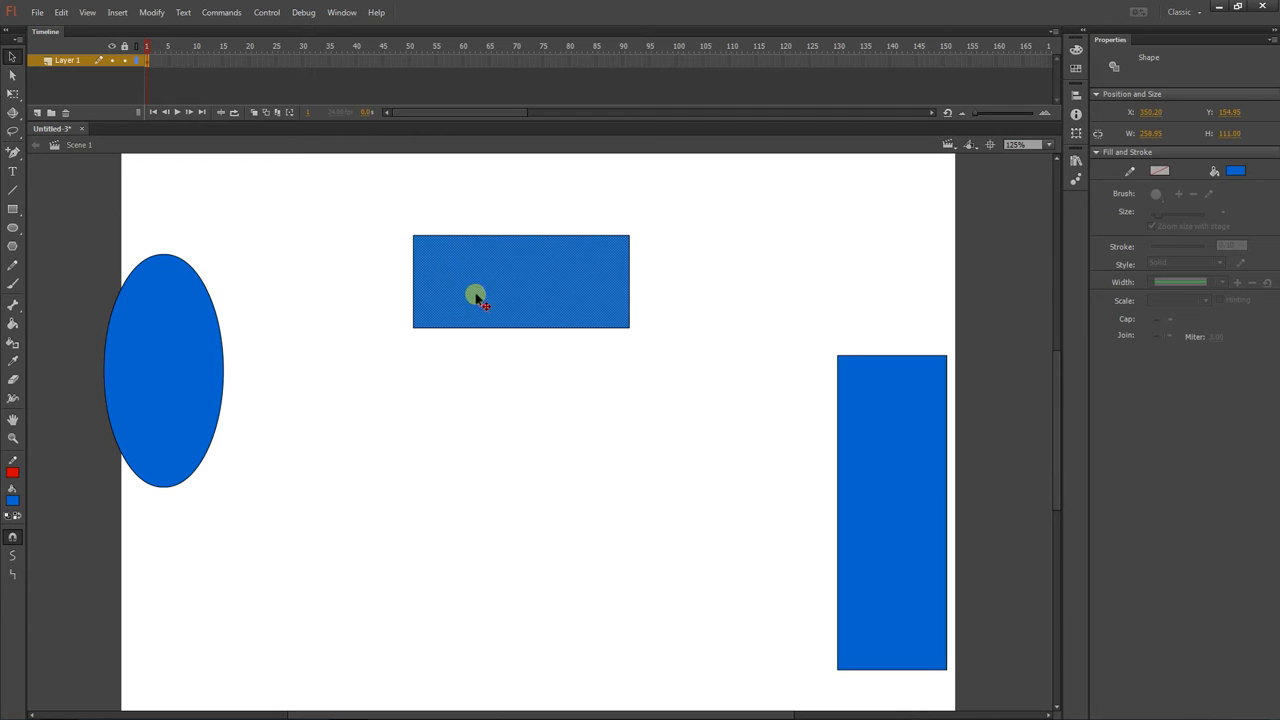
{"action": "left_click", "coordinate": [476, 299]}
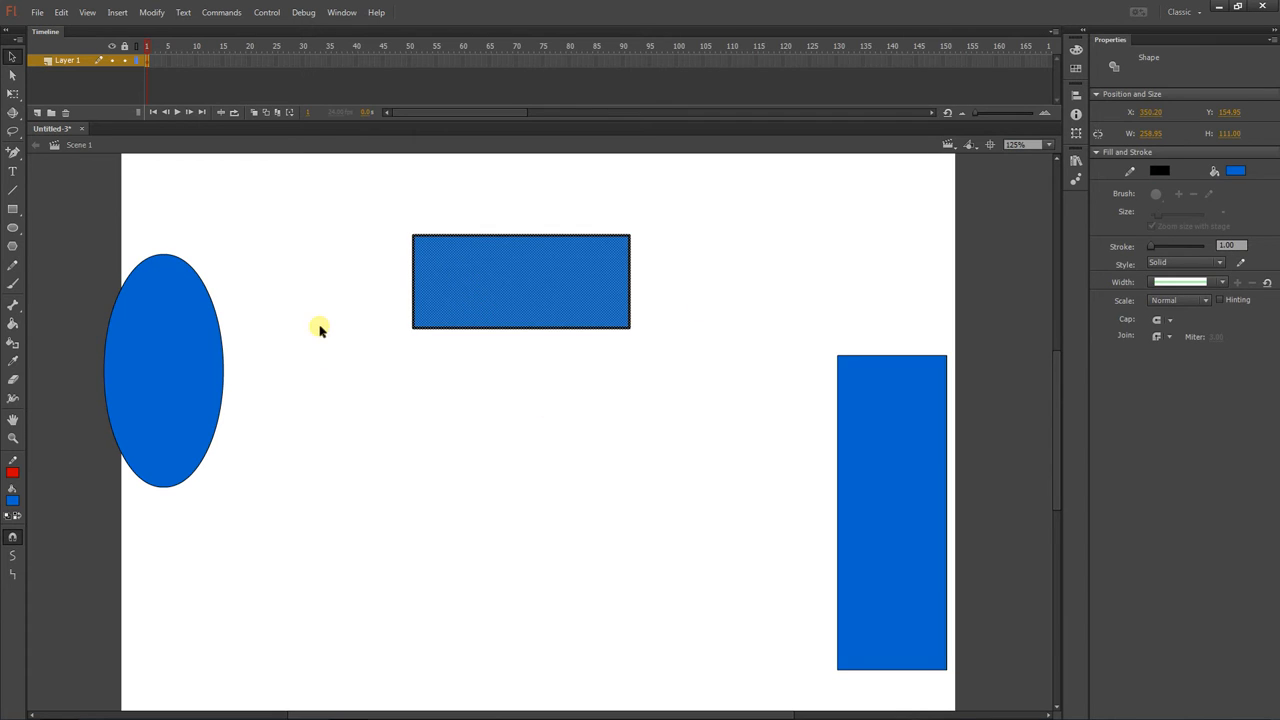
{"action": "left_click", "coordinate": [1233, 172]}
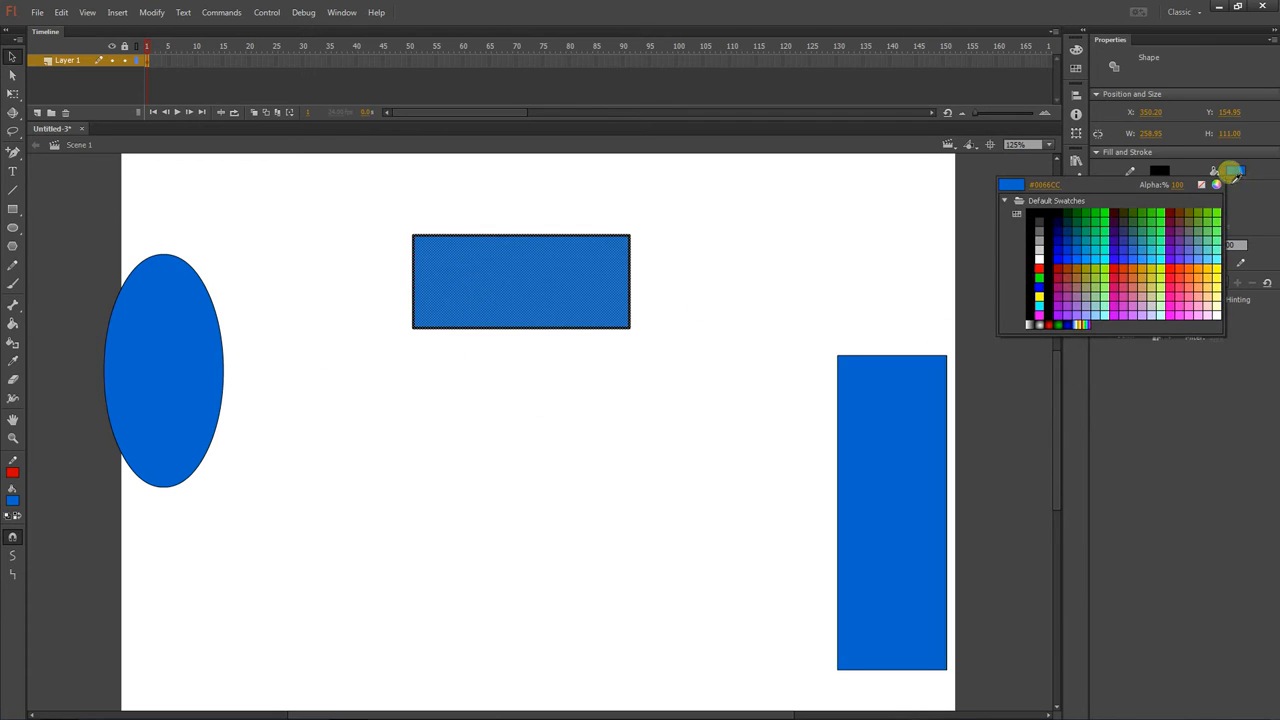
{"action": "left_click", "coordinate": [1159, 170]}
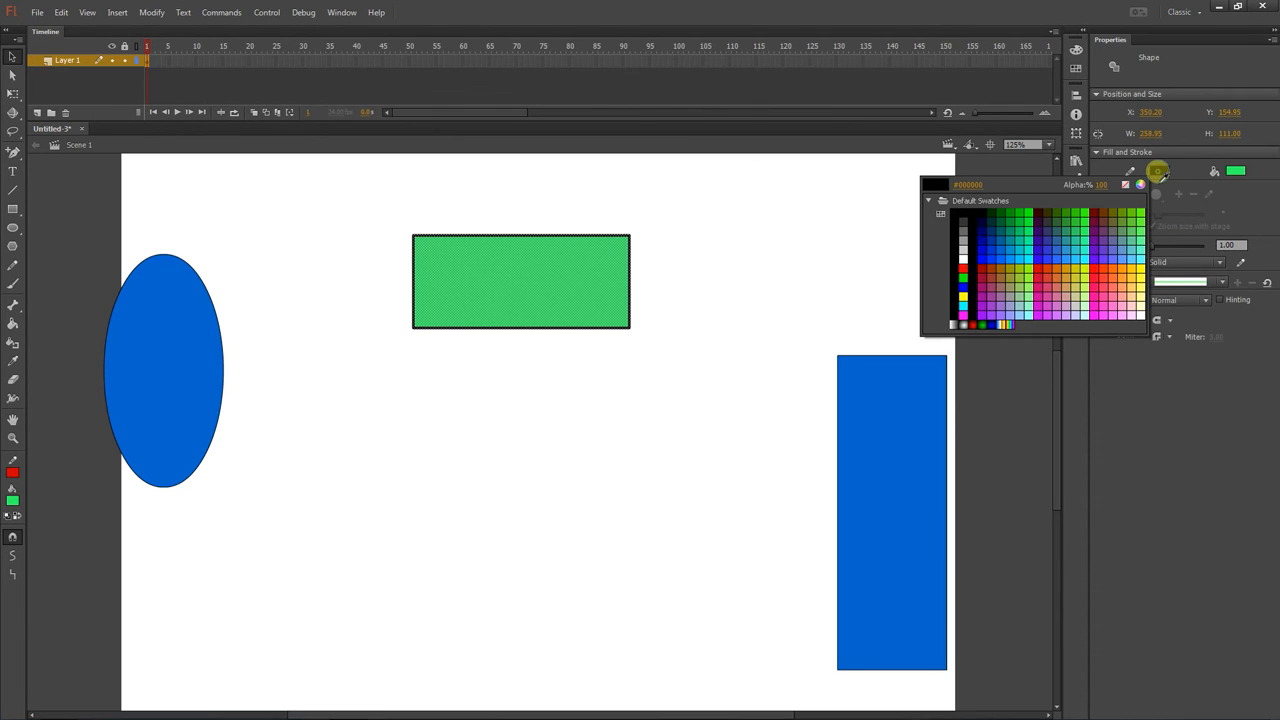
{"action": "left_click", "coordinate": [984, 248]}
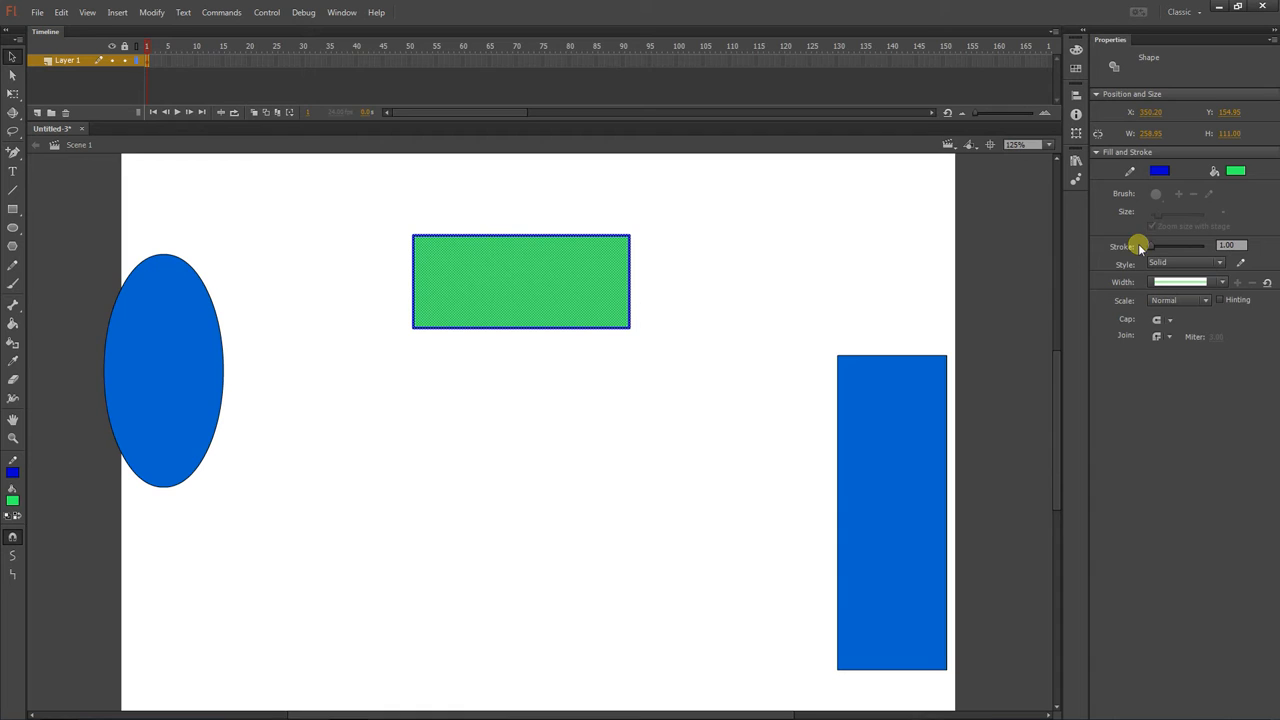
{"action": "left_click_drag", "start_coordinate": [1152, 250], "coordinate": [1152, 249]}
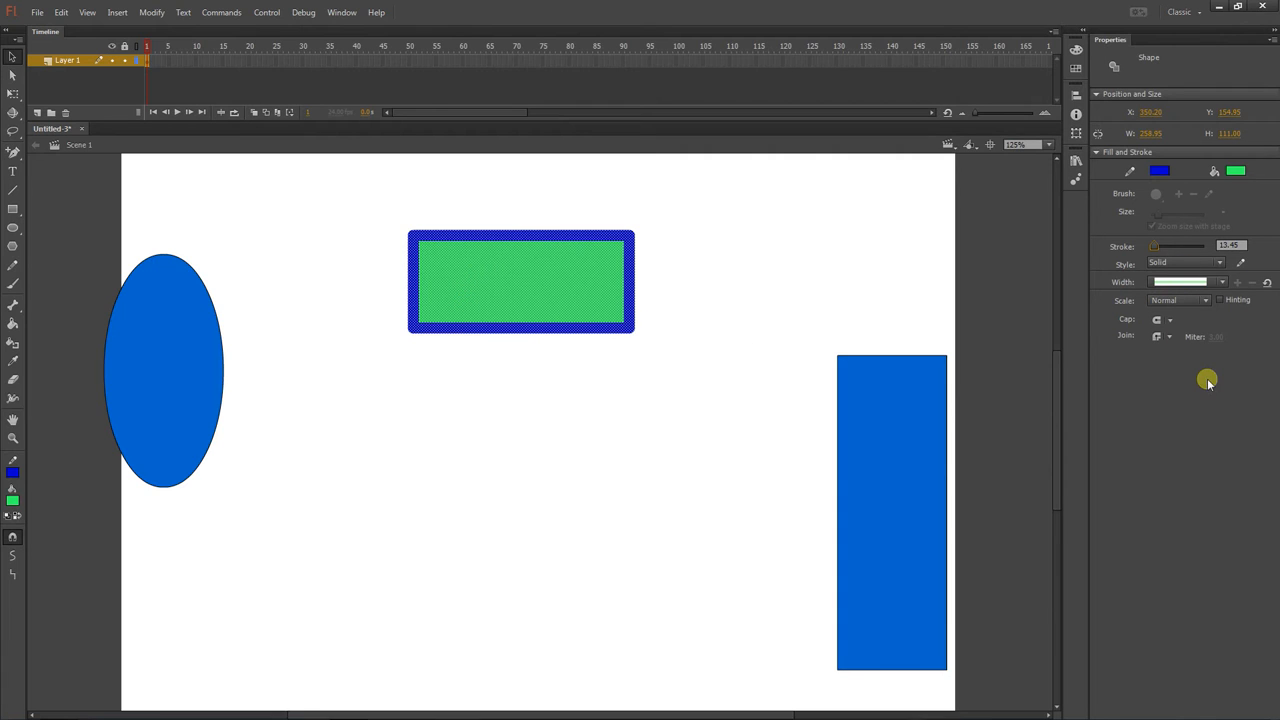
{"action": "left_click", "coordinate": [469, 410]}
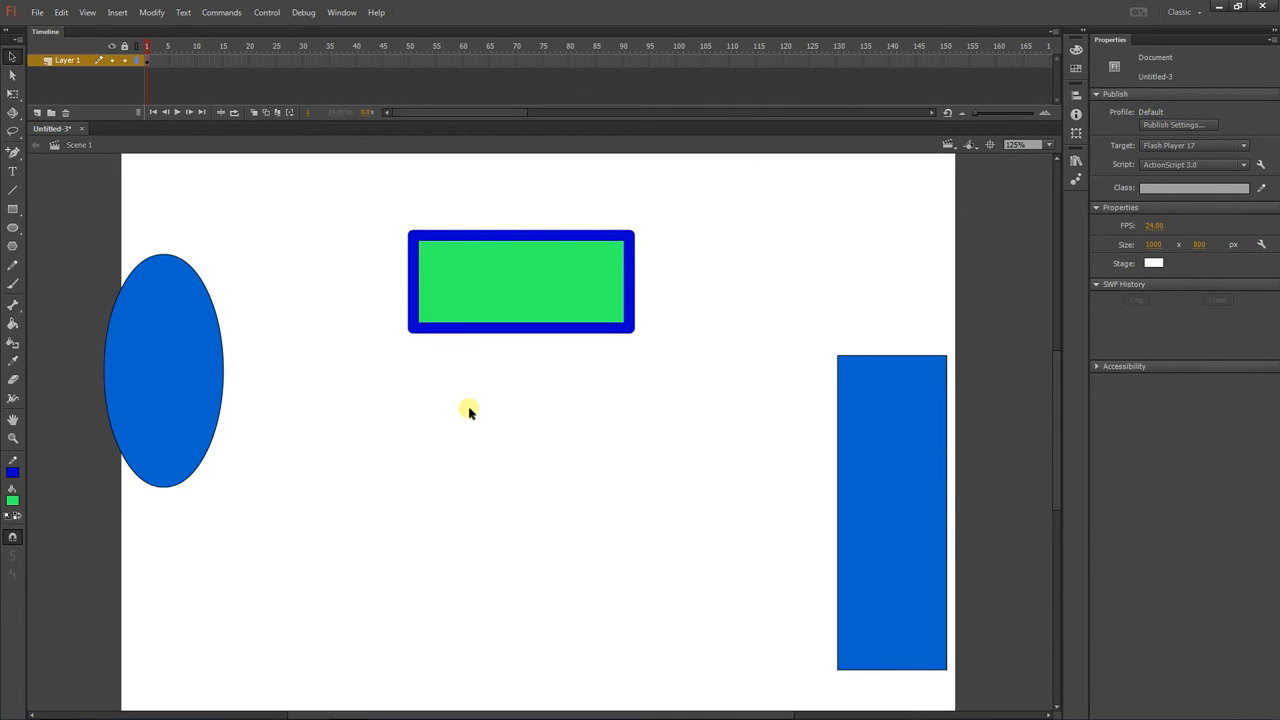
Set the fill colour to very dark red with the green fill selected, and undo the recolouring of that fill
{"action": "left_click", "coordinate": [487, 295]}
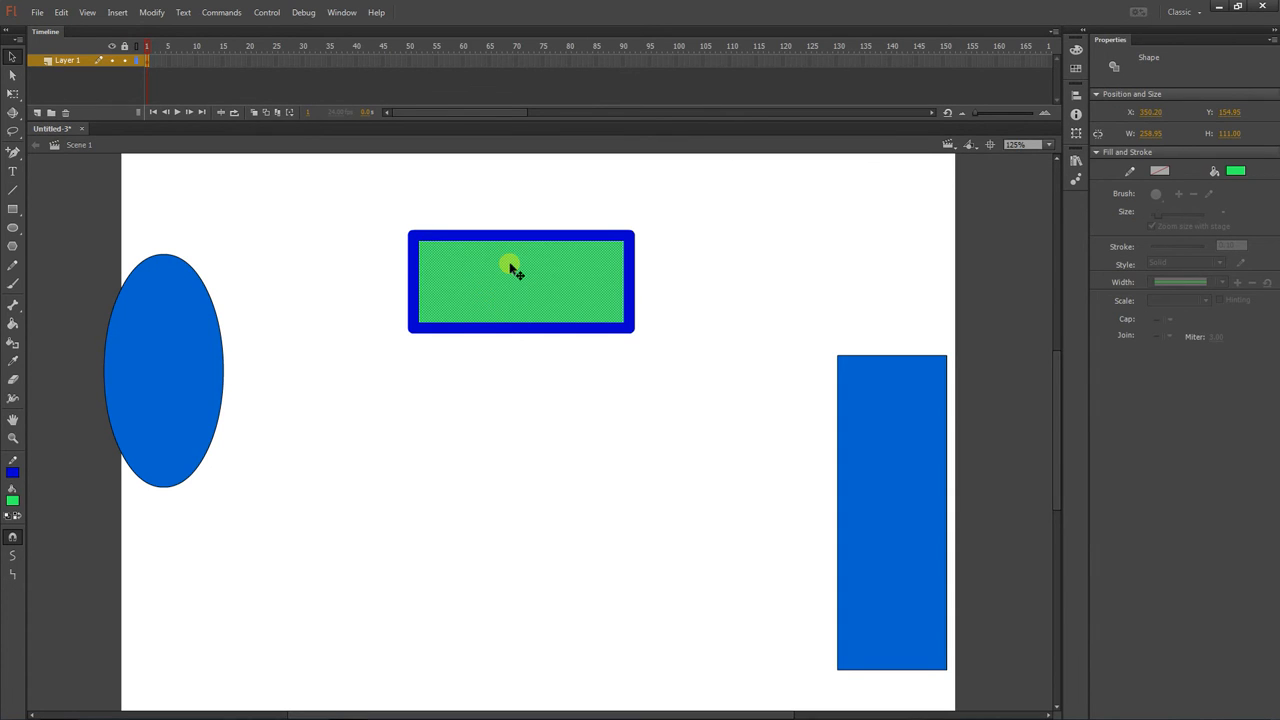
{"action": "left_click", "coordinate": [14, 248]}
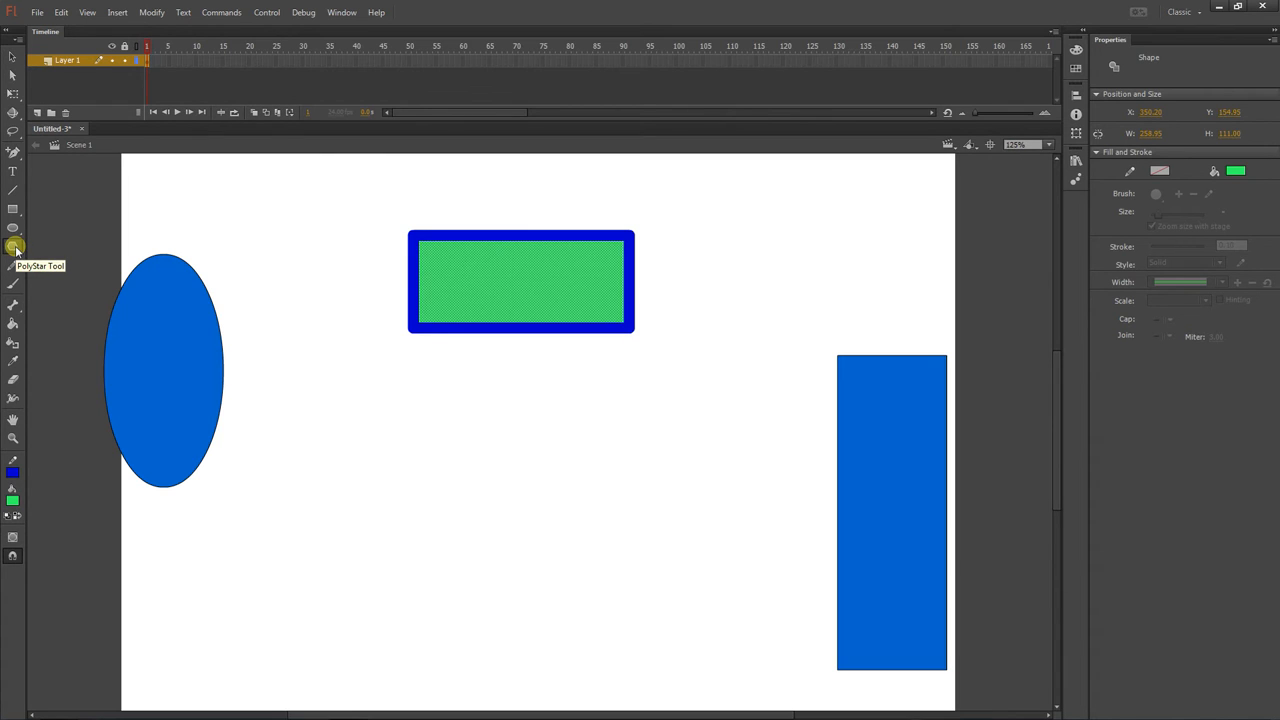
{"action": "left_click", "coordinate": [13, 502]}
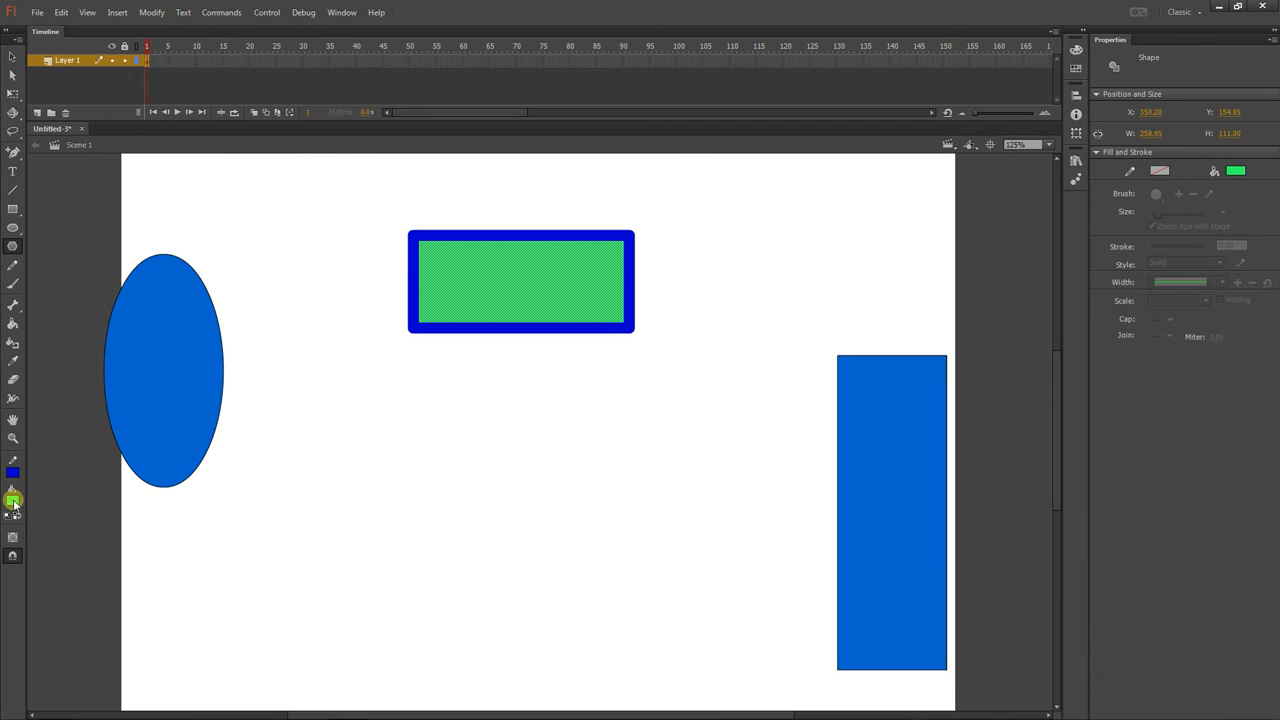
{"action": "left_click", "coordinate": [122, 546]}
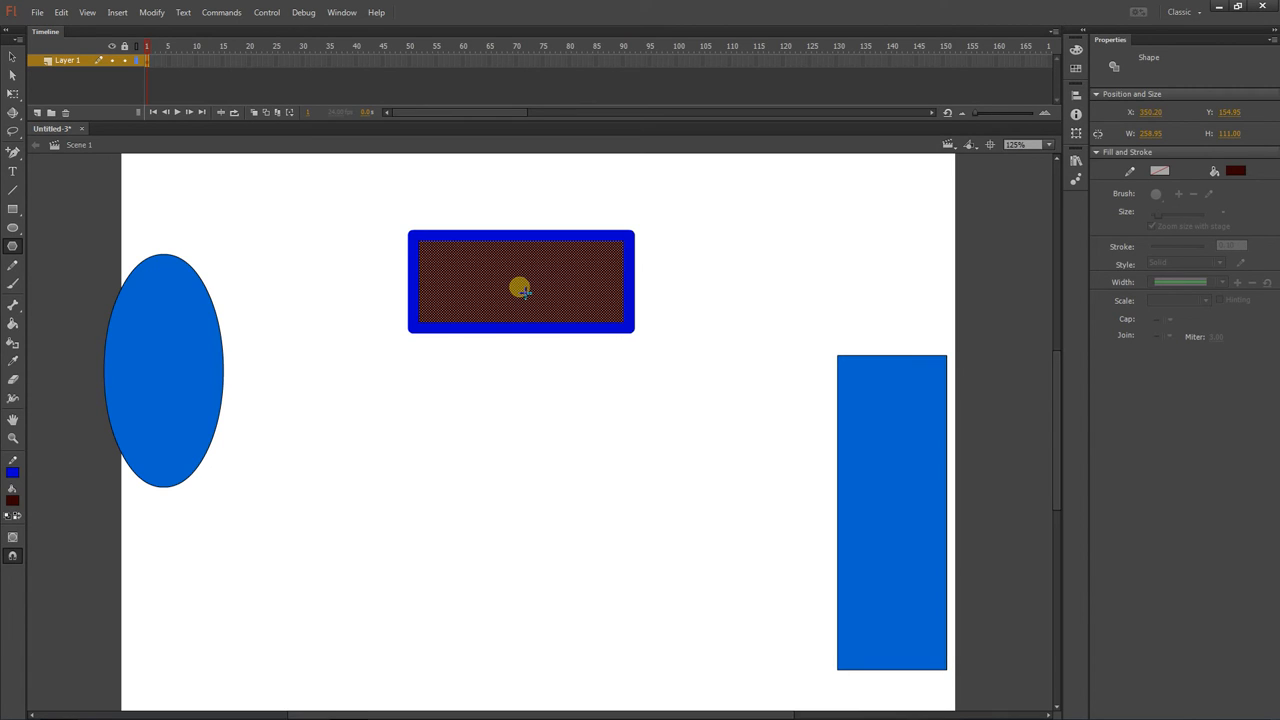
{"action": "key", "text": "ctrl+z"}
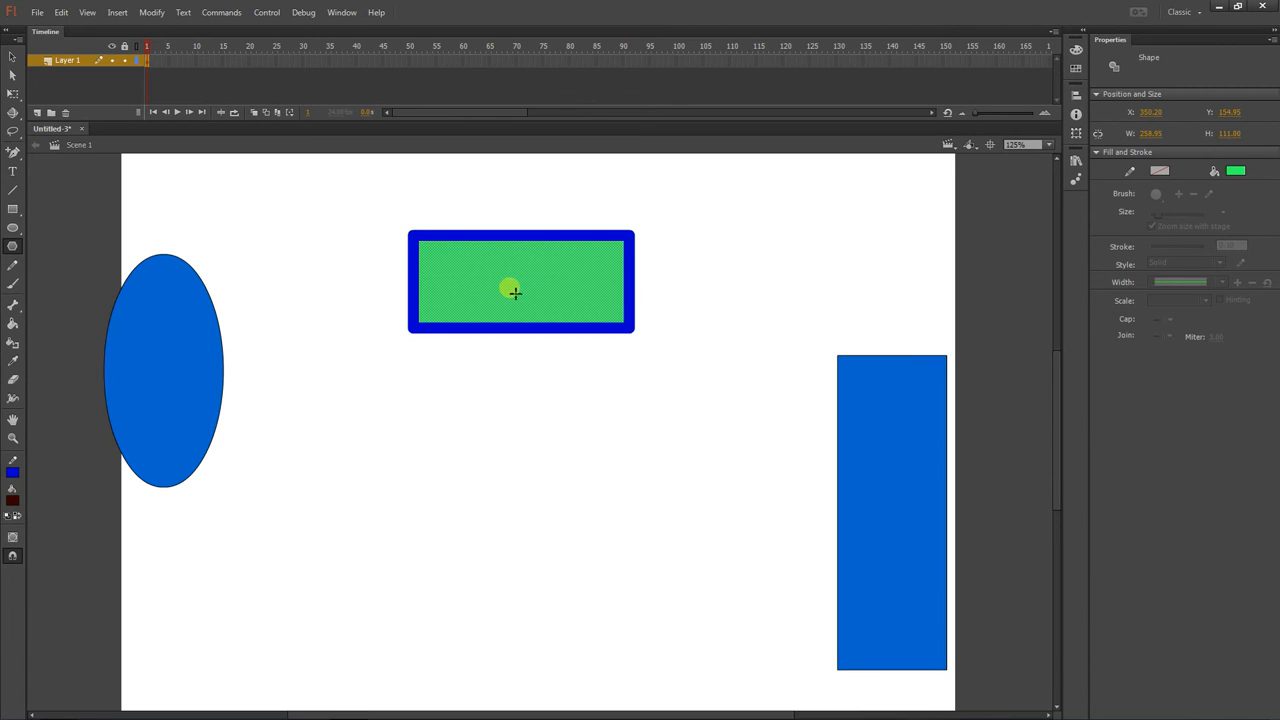
{"action": "left_click", "coordinate": [12, 56]}
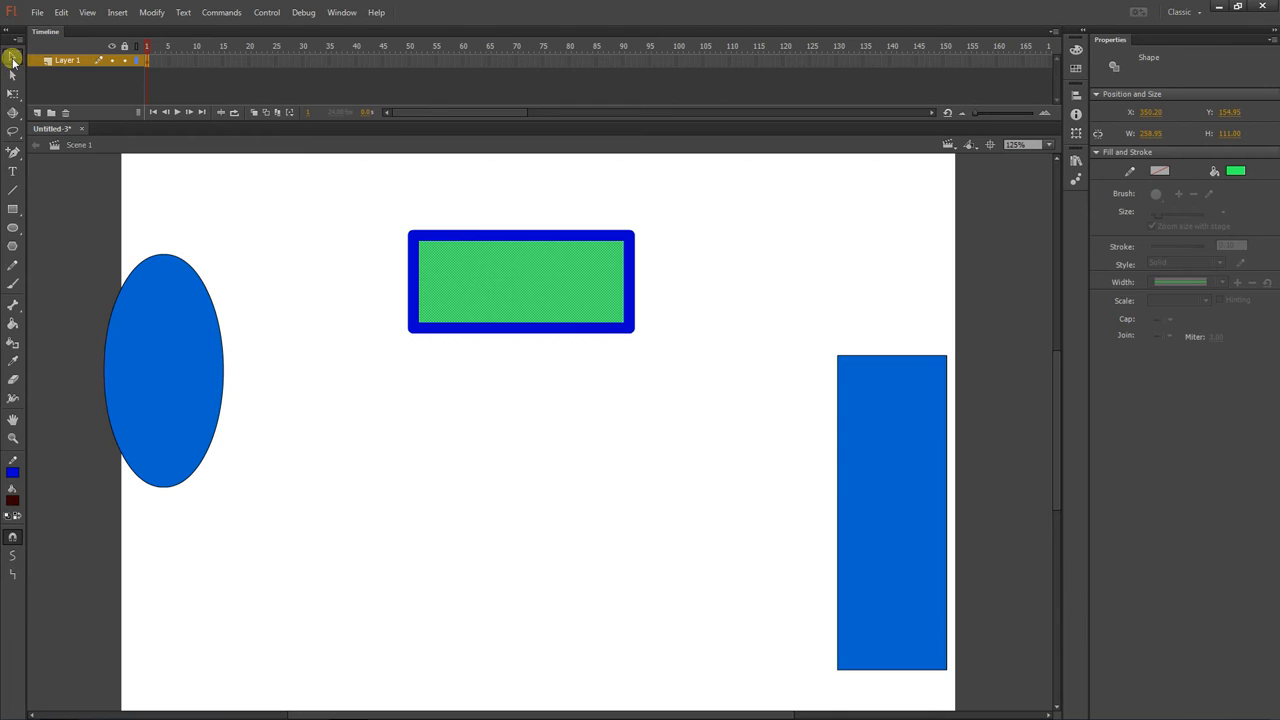
{"action": "left_click", "coordinate": [405, 424]}
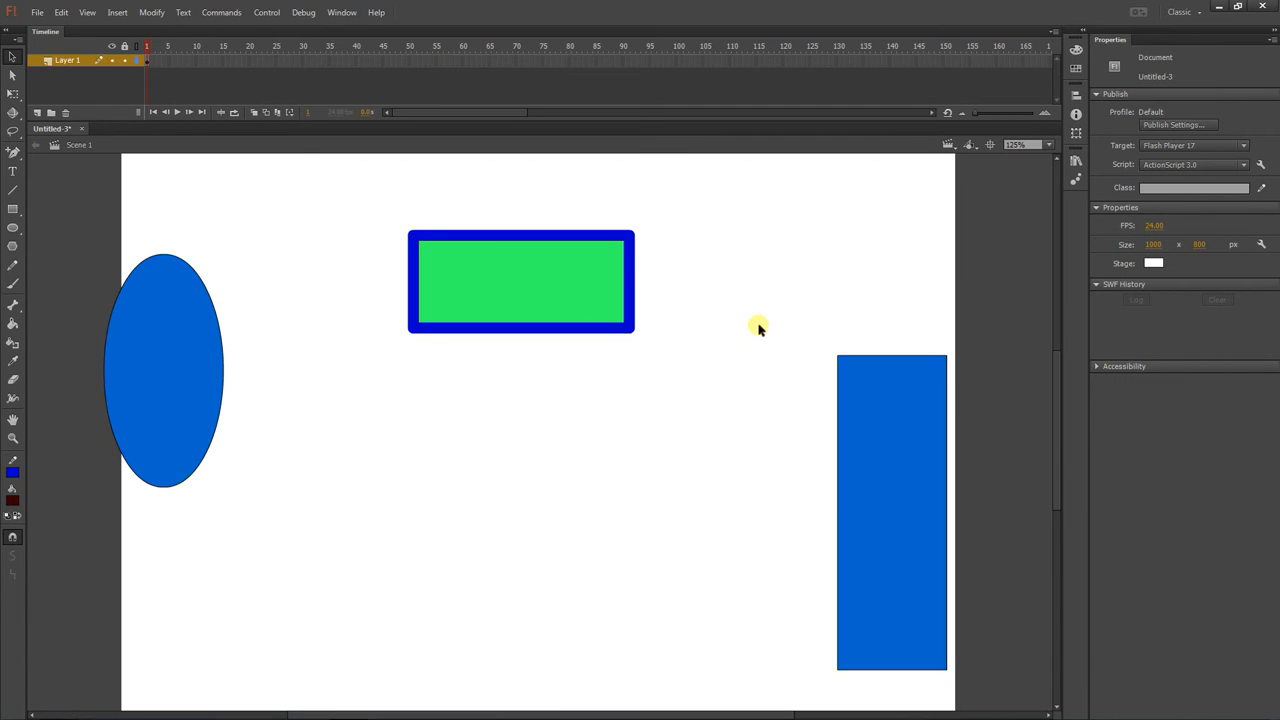
Draw a dark red, blue-outlined pentagon about 150 × 142 px with the PolyStar tool and move it to about X 200, Y 509
{"action": "left_click", "coordinate": [12, 246]}
{"action": "mouse_move", "coordinate": [375, 443]}
{"action": "left_mouse_down"}
{"action": "mouse_move", "coordinate": [486, 523]}
{"action": "mouse_move", "coordinate": [420, 498]}
{"action": "left_mouse_up"}
{"action": "left_click", "coordinate": [12, 56]}
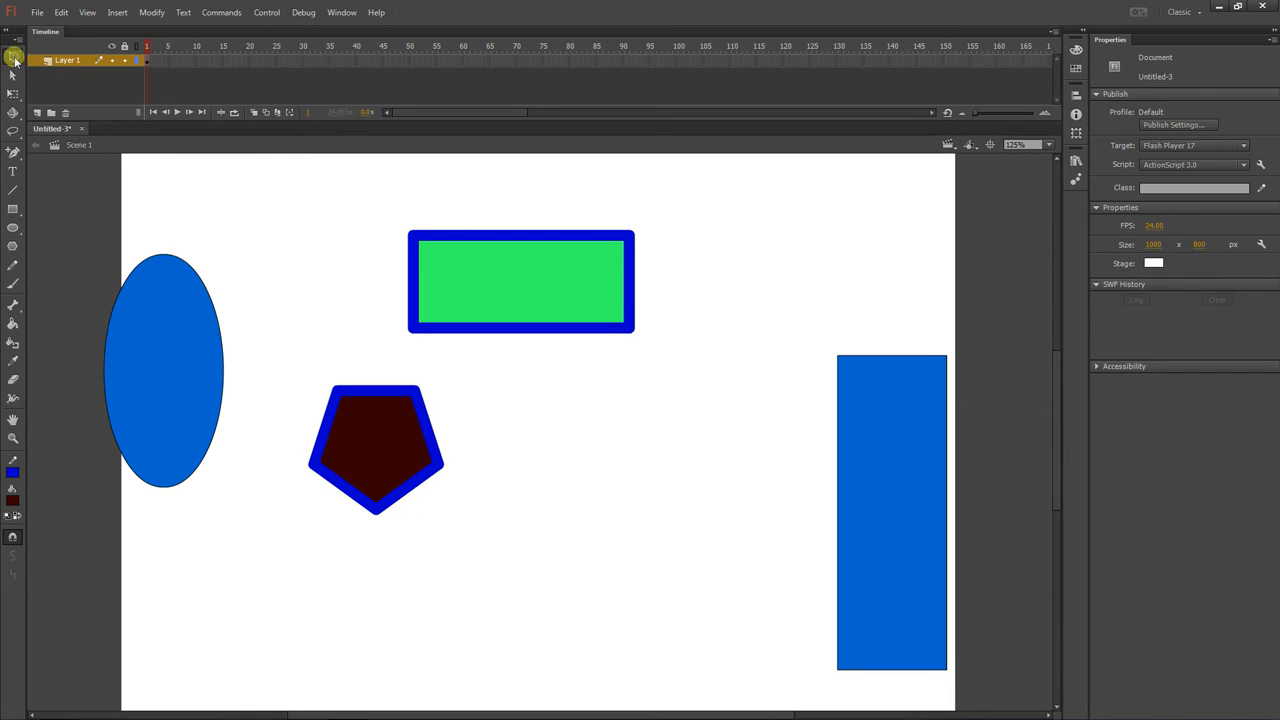
{"action": "double_click", "coordinate": [380, 428]}
{"action": "mouse_move", "coordinate": [380, 428]}
{"action": "left_mouse_down"}
{"action": "mouse_move", "coordinate": [397, 444]}
{"action": "mouse_move", "coordinate": [367, 558]}
{"action": "left_mouse_up"}
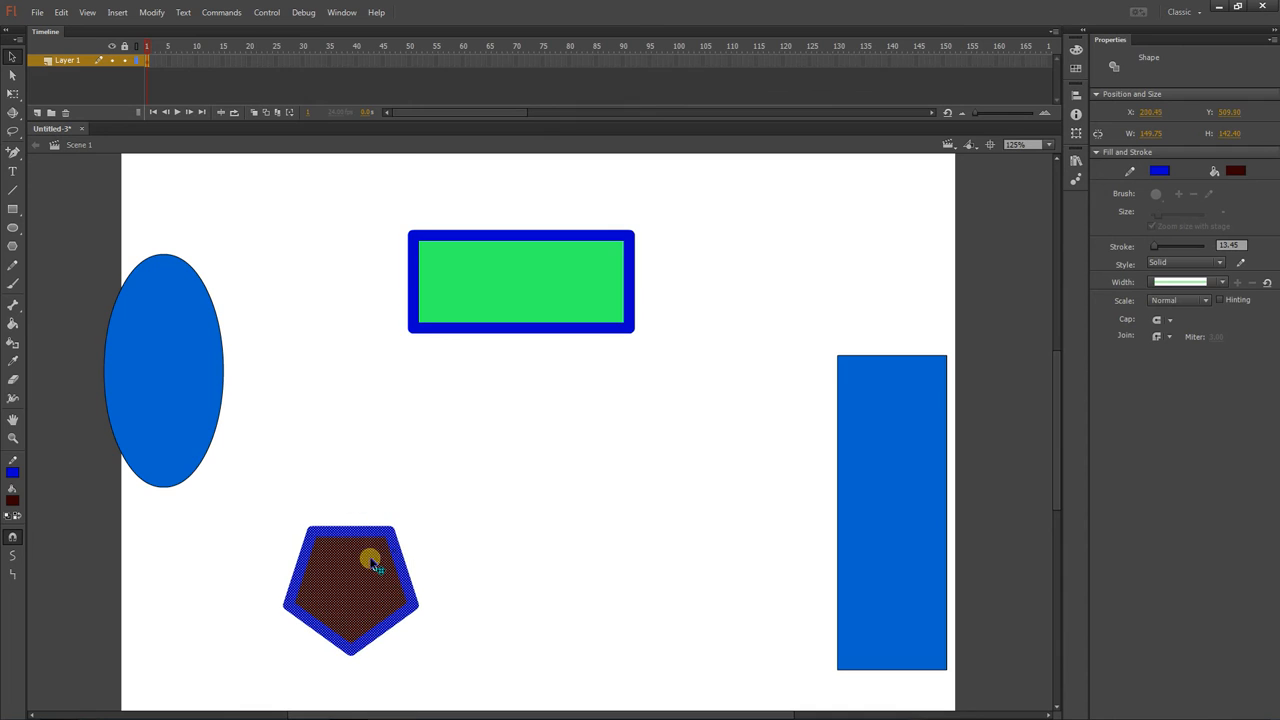
Bend the green rectangle's bottom edge downward into a curve
{"action": "left_click", "coordinate": [622, 488]}
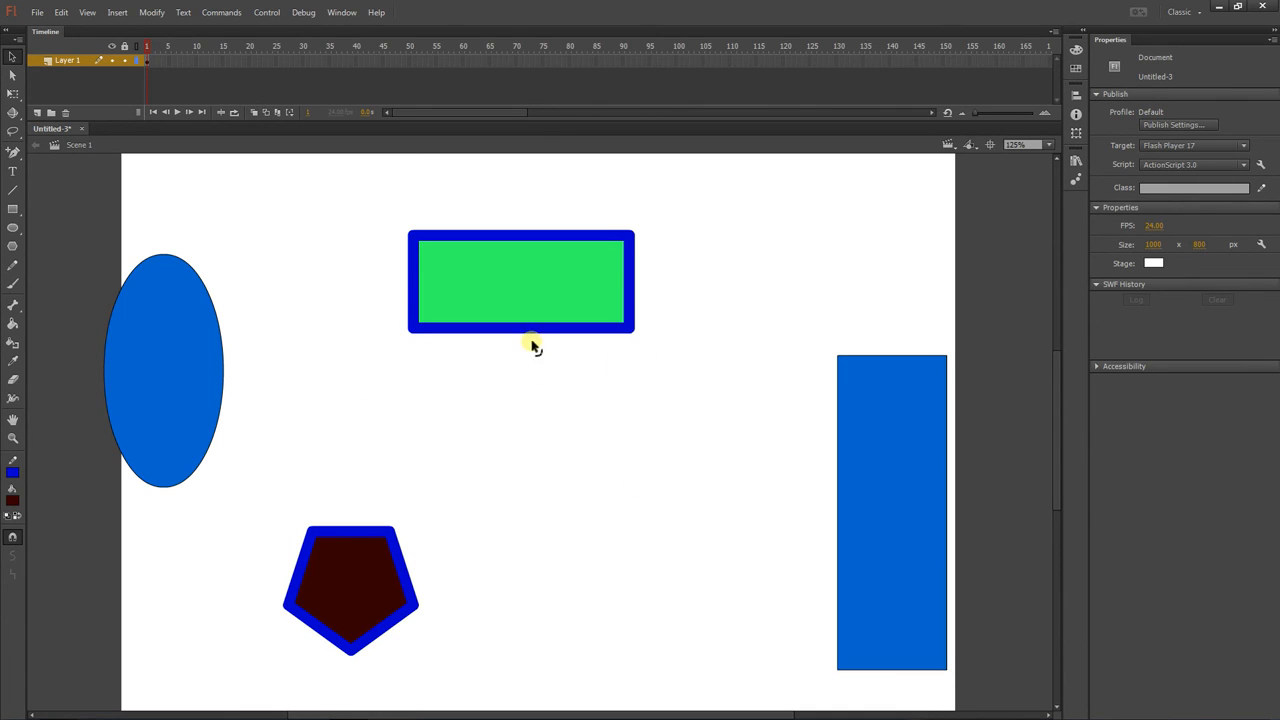
{"action": "left_click_drag", "start_coordinate": [527, 330], "coordinate": [531, 364]}
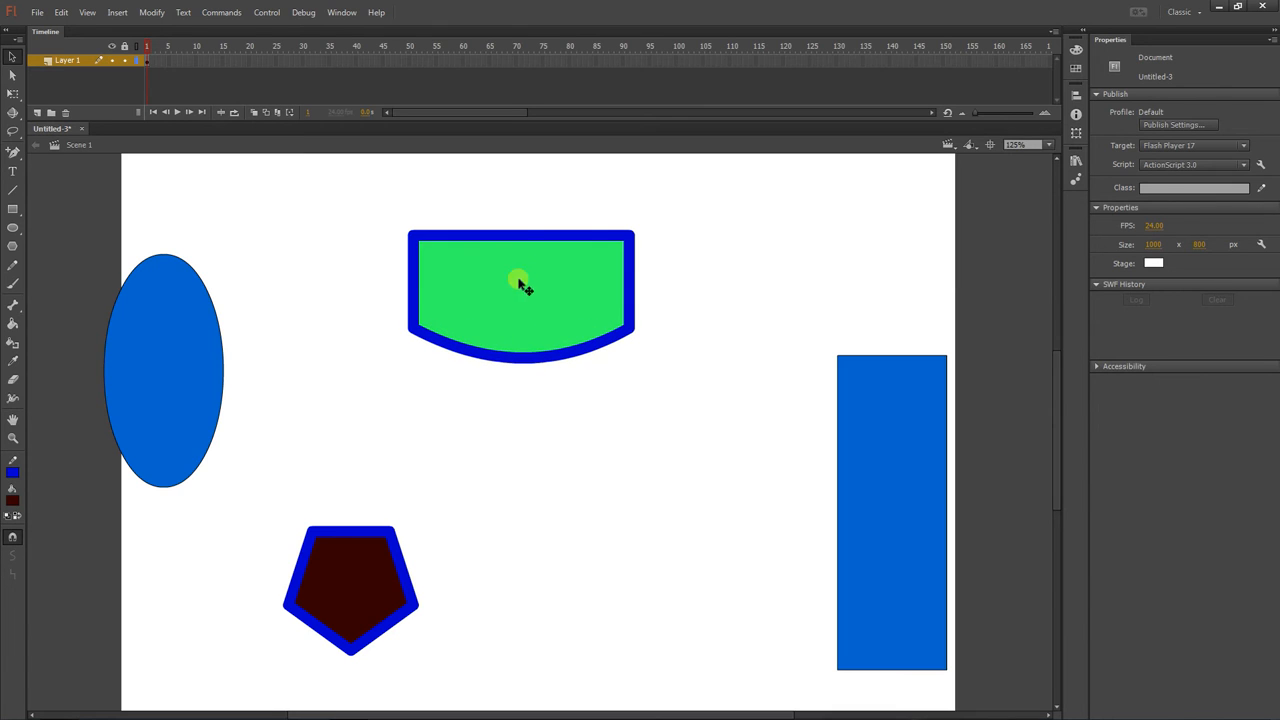
Bend the top, right and left edges of the green shape outward into curves
{"action": "left_click_drag", "start_coordinate": [518, 233], "coordinate": [518, 204]}
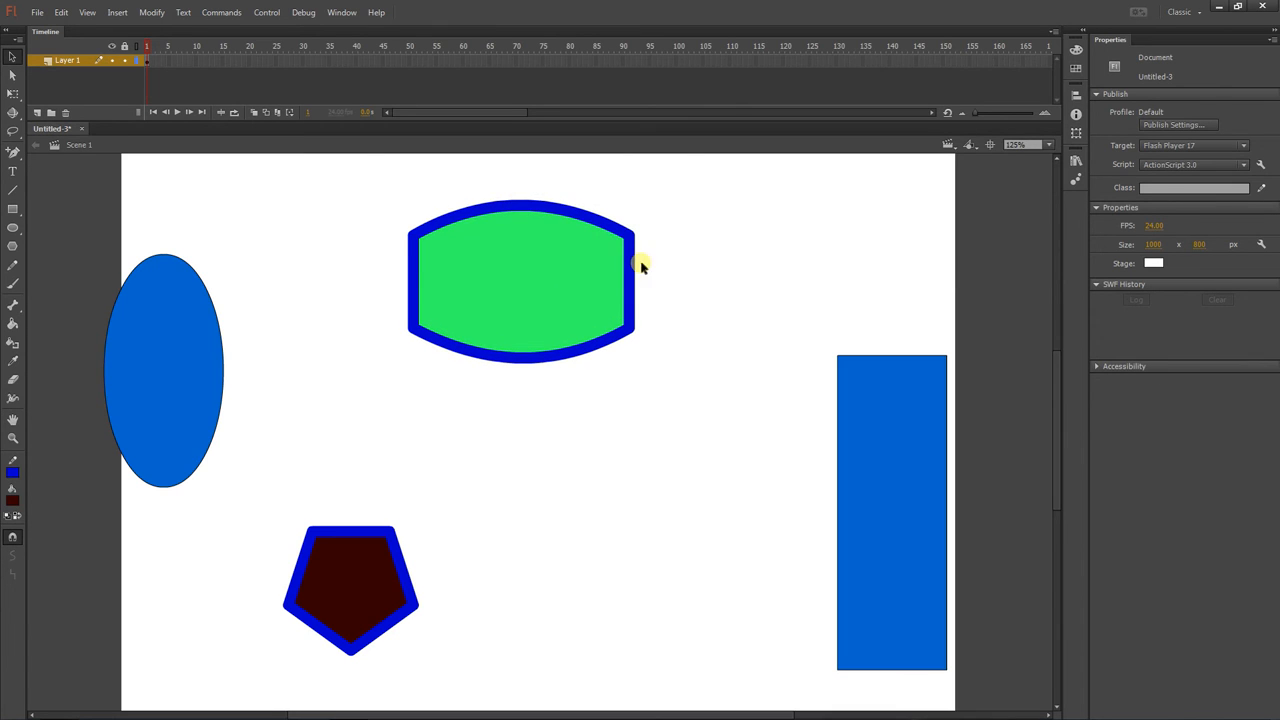
{"action": "left_click_drag", "start_coordinate": [629, 271], "coordinate": [645, 276]}
{"action": "left_click_drag", "start_coordinate": [413, 275], "coordinate": [400, 280]}
Reshape the blue oval into a teardrop with a narrow upper tip by pulling its edges out at several points
{"action": "left_click_drag", "start_coordinate": [223, 346], "coordinate": [250, 345]}
{"action": "left_click_drag", "start_coordinate": [206, 457], "coordinate": [220, 486]}
{"action": "left_click_drag", "start_coordinate": [163, 257], "coordinate": [210, 203]}
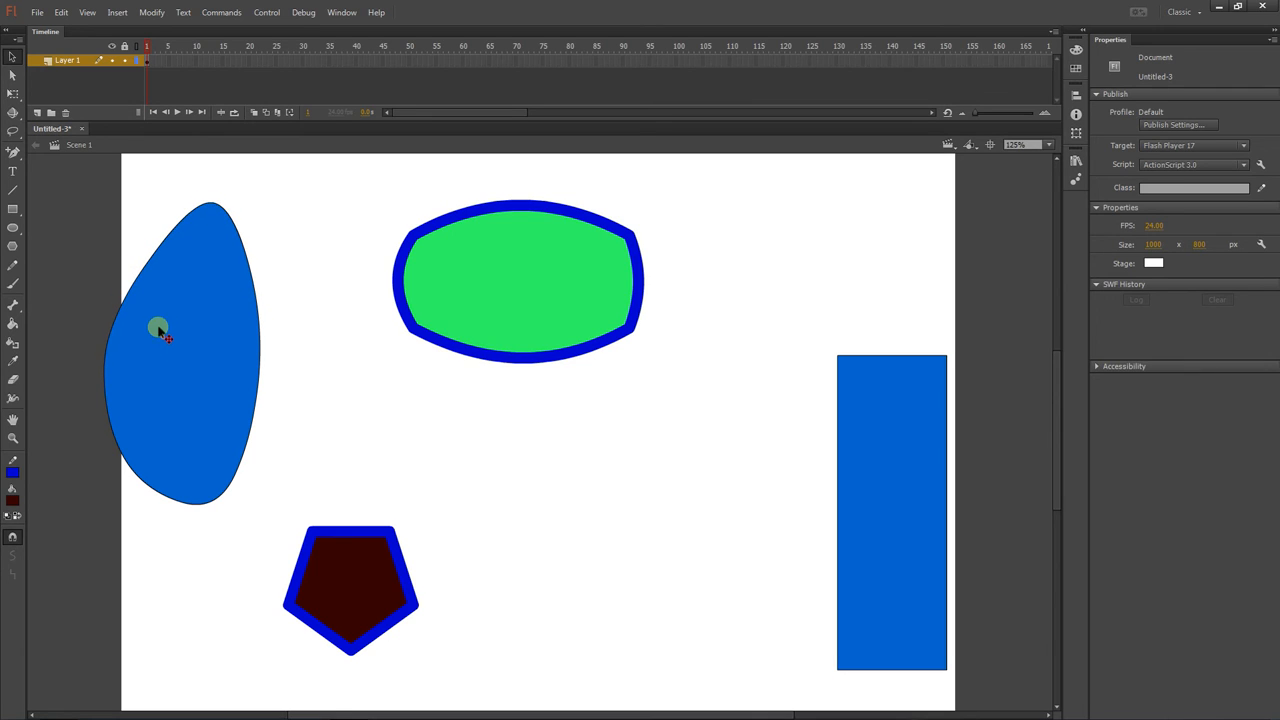
{"action": "mouse_move", "coordinate": [103, 366]}
{"action": "left_mouse_down"}
{"action": "mouse_move", "coordinate": [64, 358]}
{"action": "mouse_move", "coordinate": [81, 360]}
{"action": "left_mouse_up"}
{"action": "left_click_drag", "start_coordinate": [119, 281], "coordinate": [164, 275]}
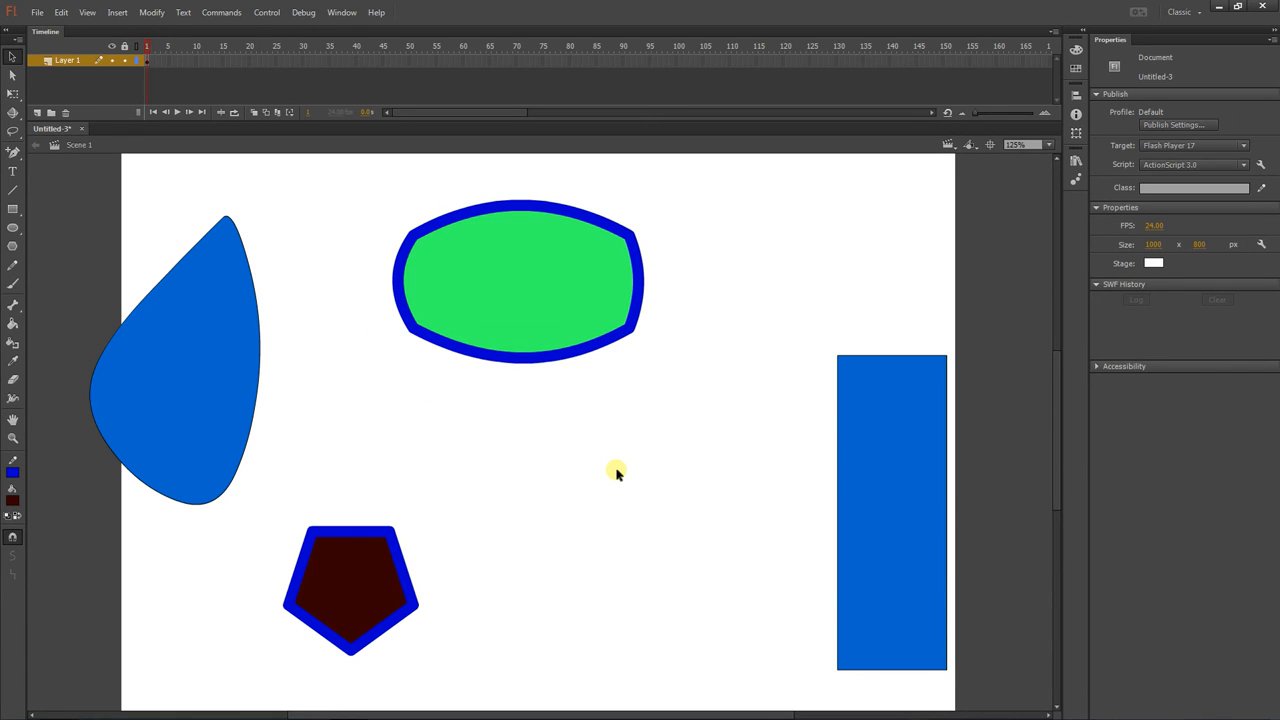
Move the green shape's fill and stroke together to about X 274, Y 116, and clear the selection
{"action": "double_click", "coordinate": [505, 301]}
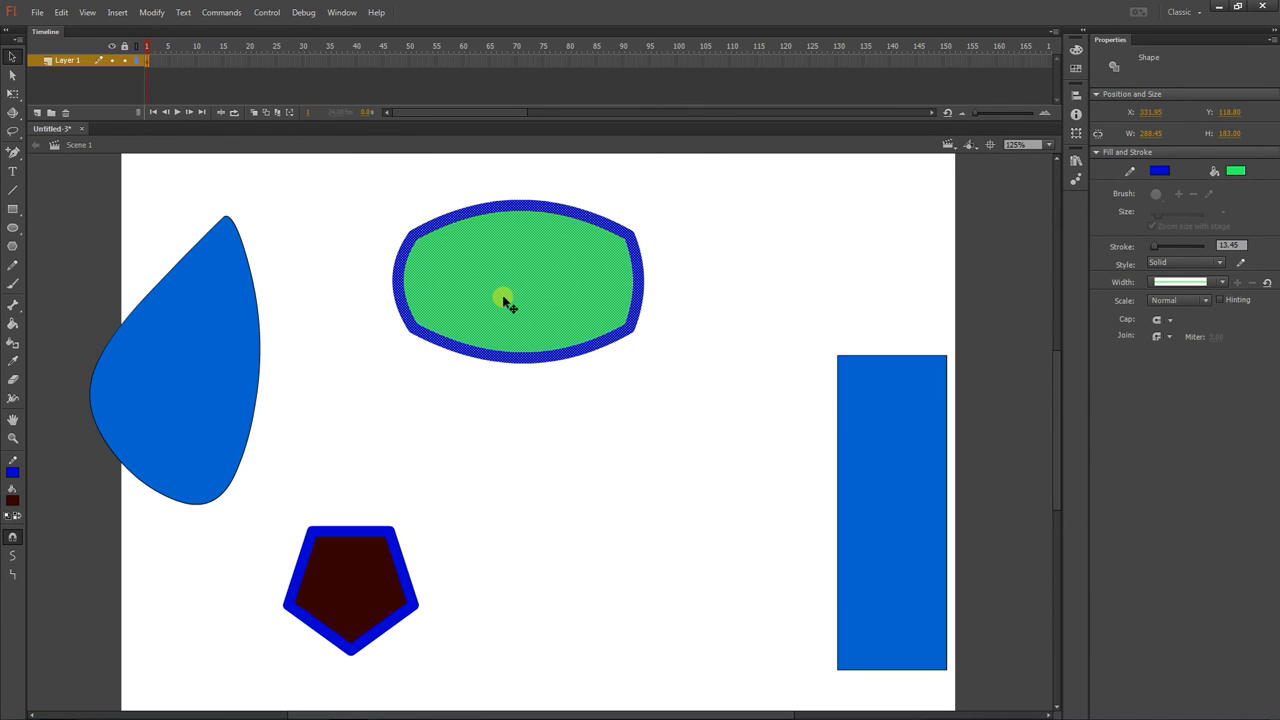
{"action": "left_click_drag", "start_coordinate": [506, 290], "coordinate": [447, 255]}
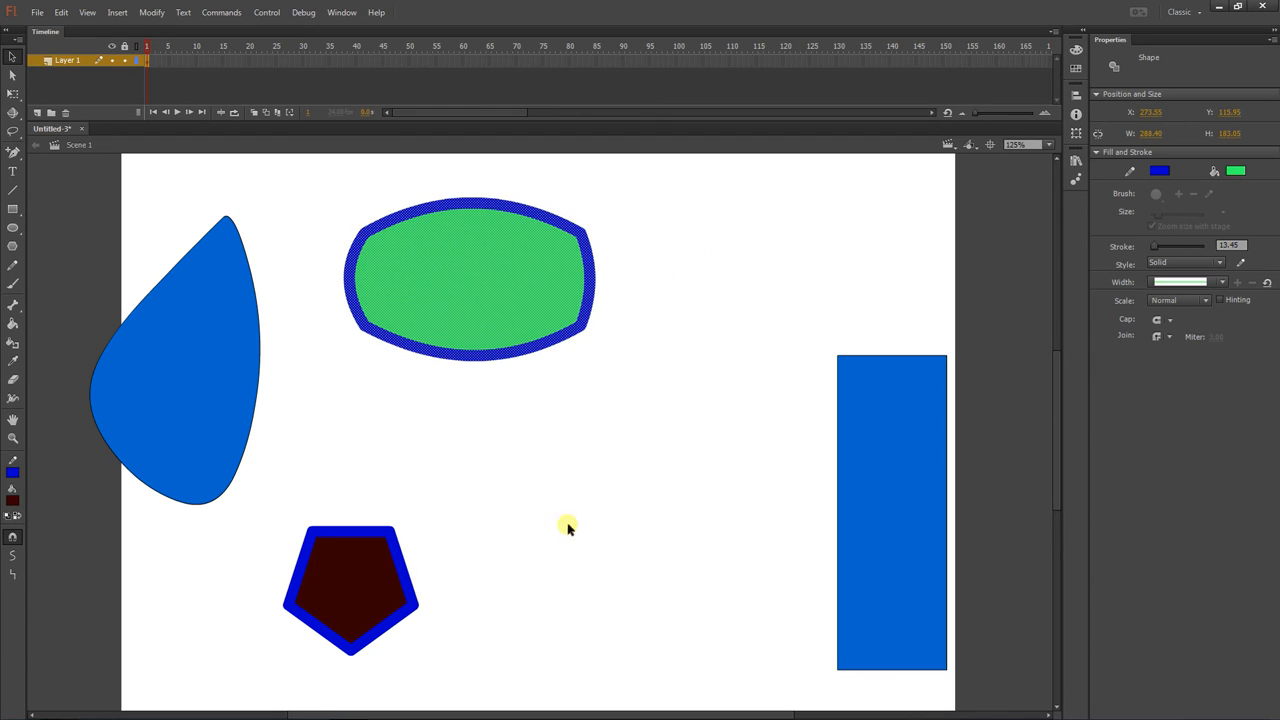
{"action": "left_click", "coordinate": [593, 583]}
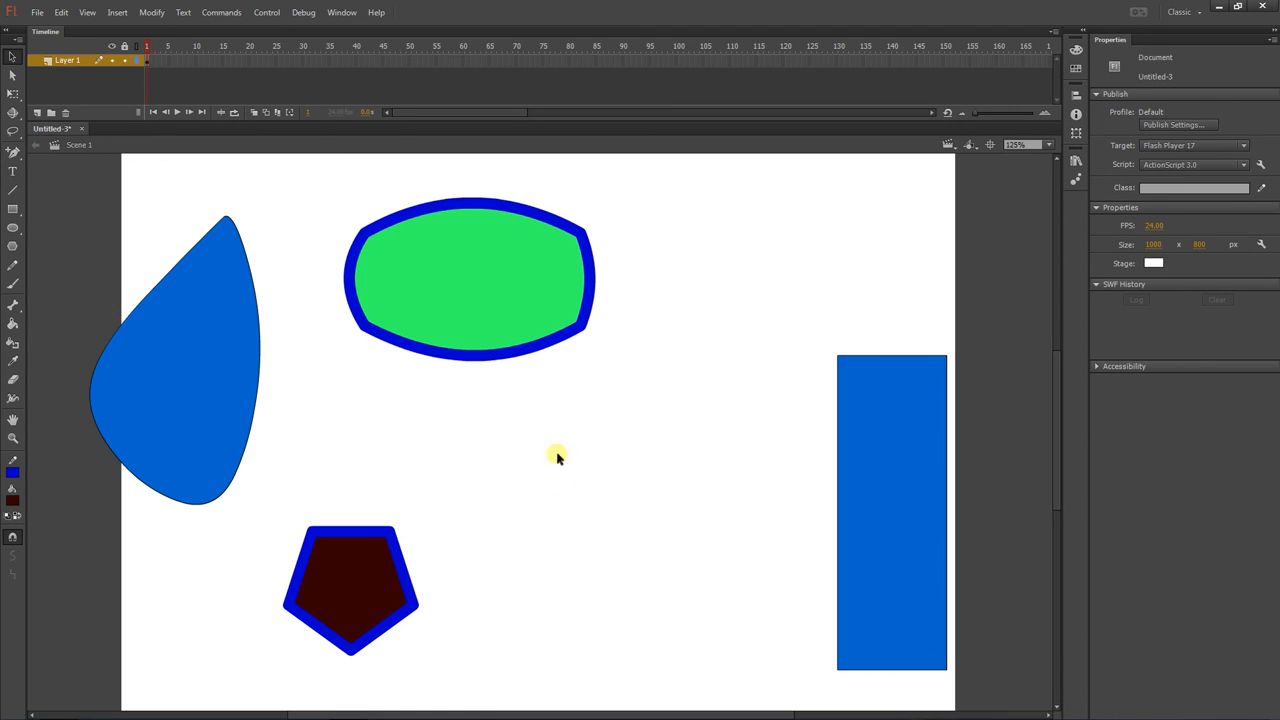
Delete the entire blue strokes around the green shape and the dark red pentagon
{"action": "double_click", "coordinate": [525, 354]}
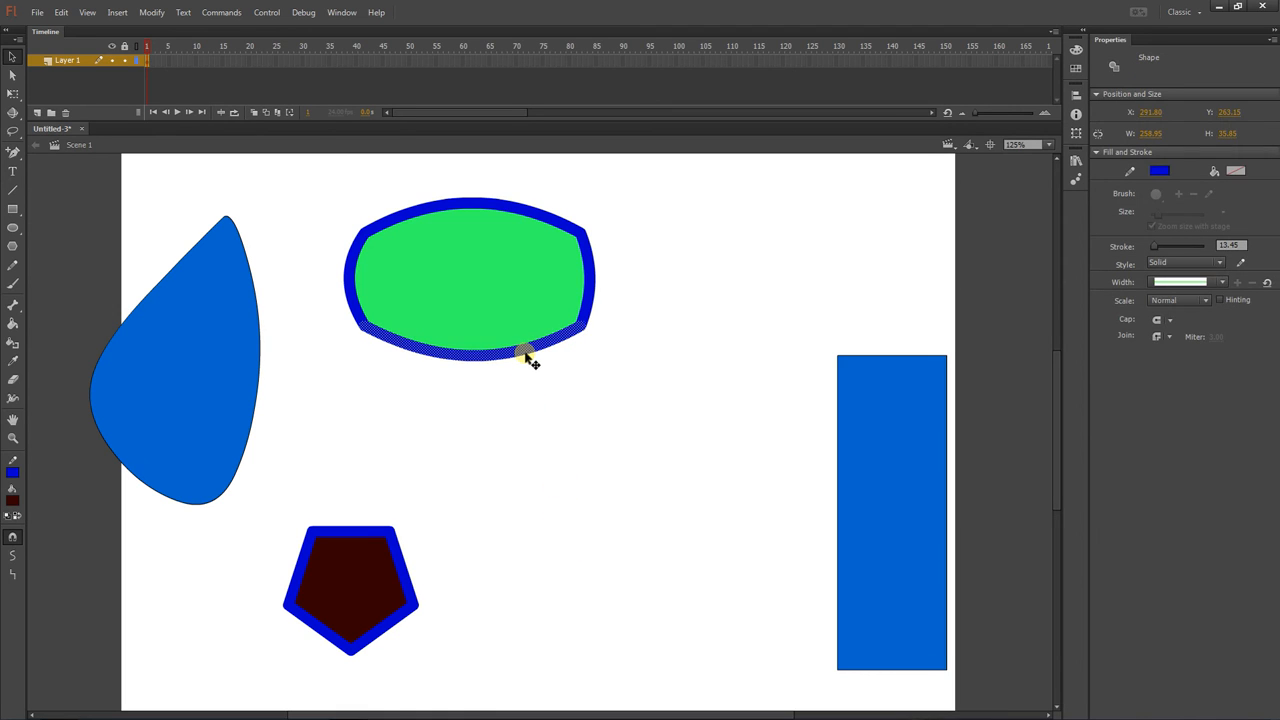
{"action": "key", "text": "Delete"}
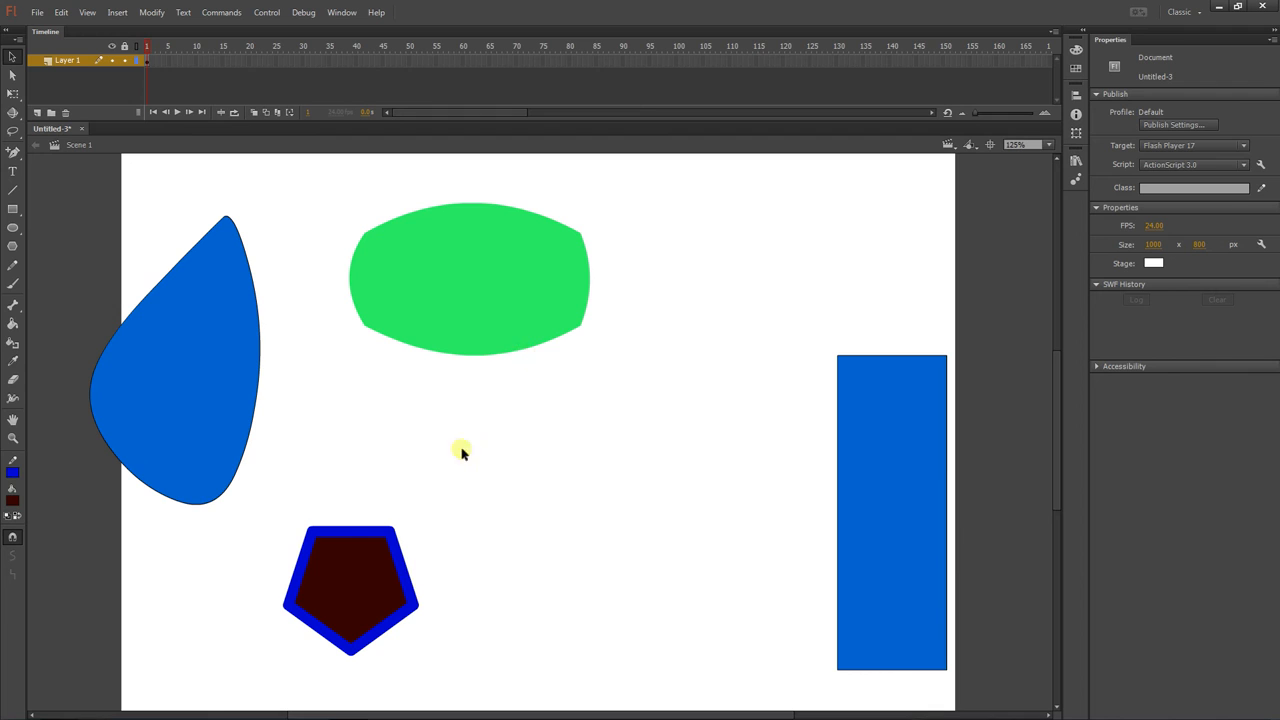
{"action": "left_click", "coordinate": [402, 570]}
{"action": "double_click", "coordinate": [403, 570]}
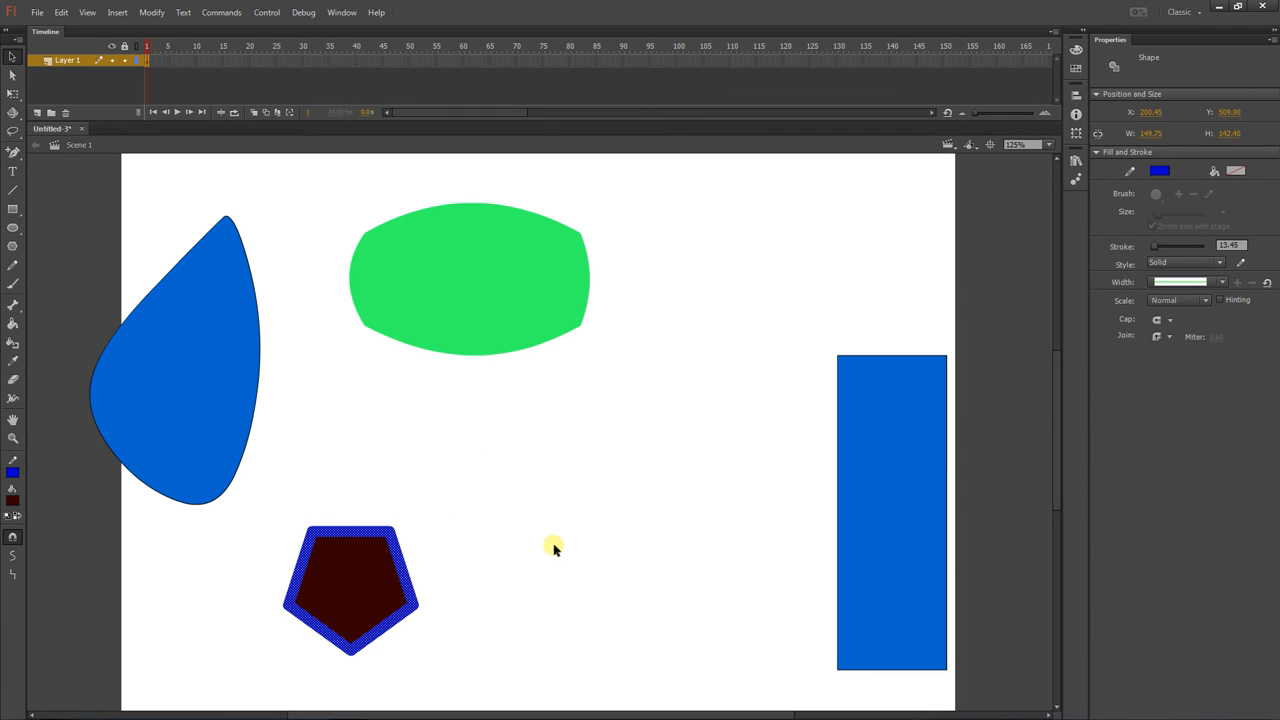
{"action": "key", "text": "Delete"}
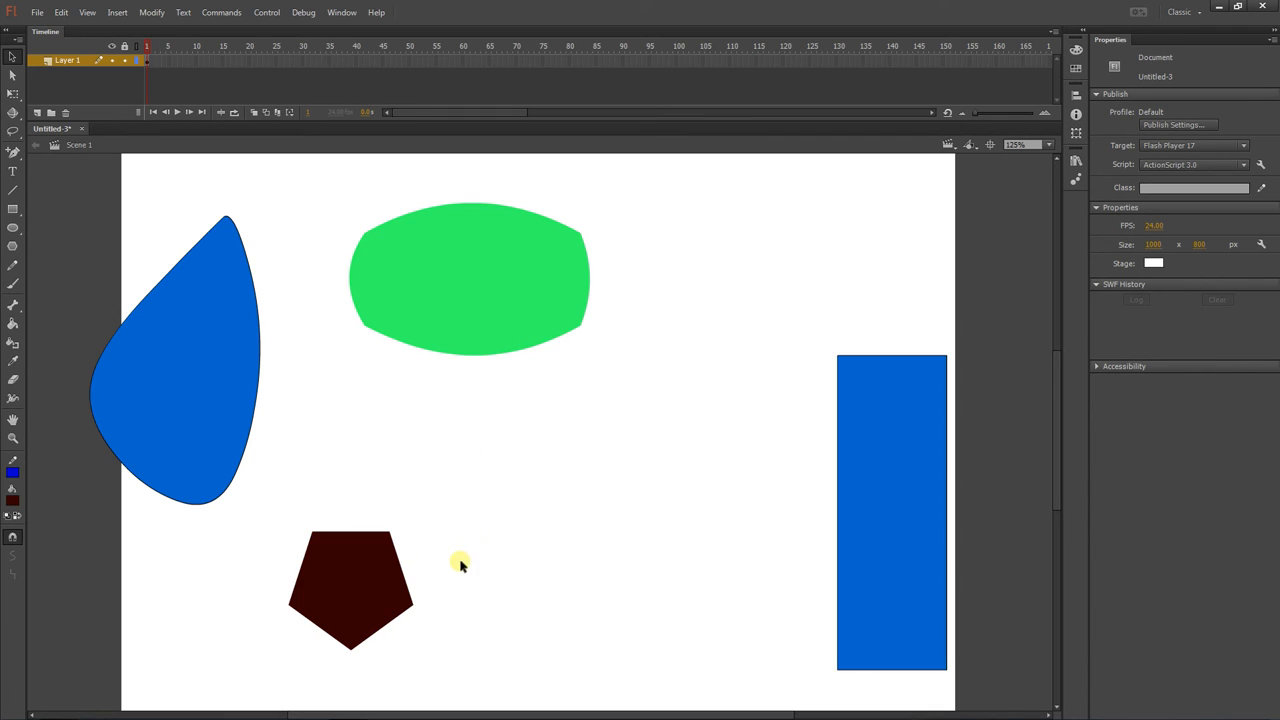
Move the pentagon's fill to about X 380, Y 371, below the green shape, and clear the selection
{"action": "left_click_drag", "start_coordinate": [357, 591], "coordinate": [507, 475]}
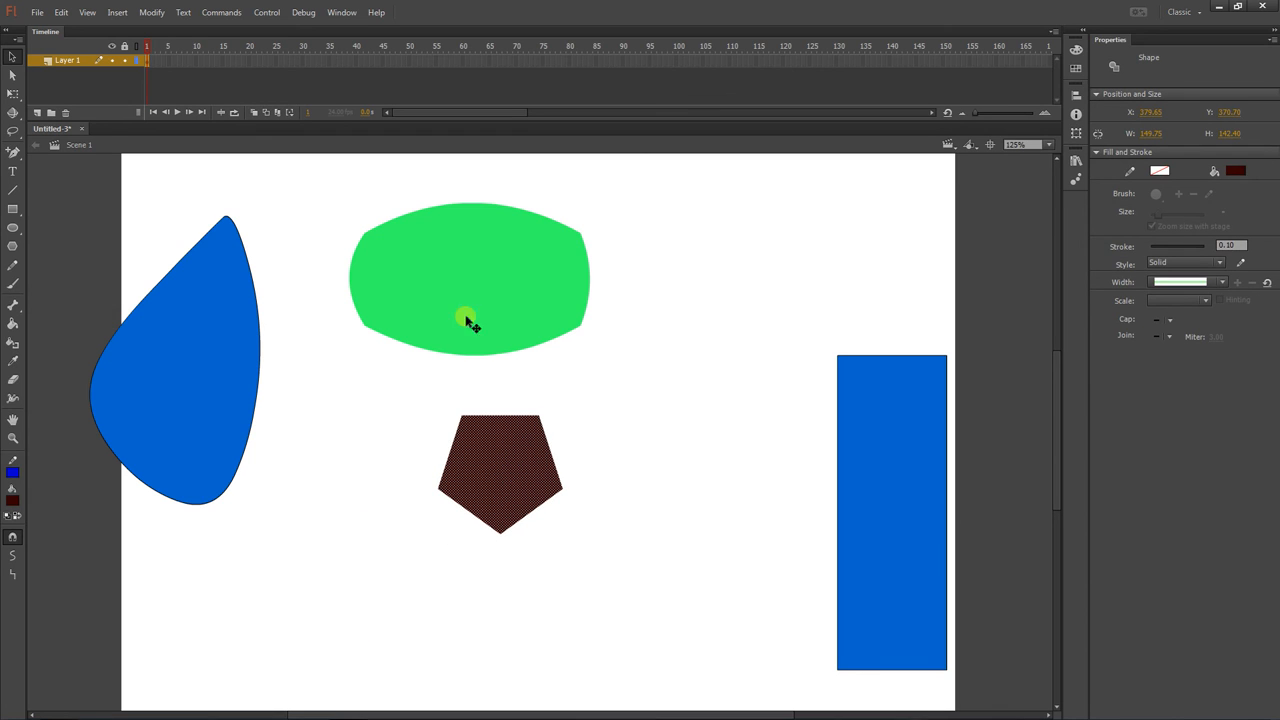
{"action": "left_click", "coordinate": [446, 260]}
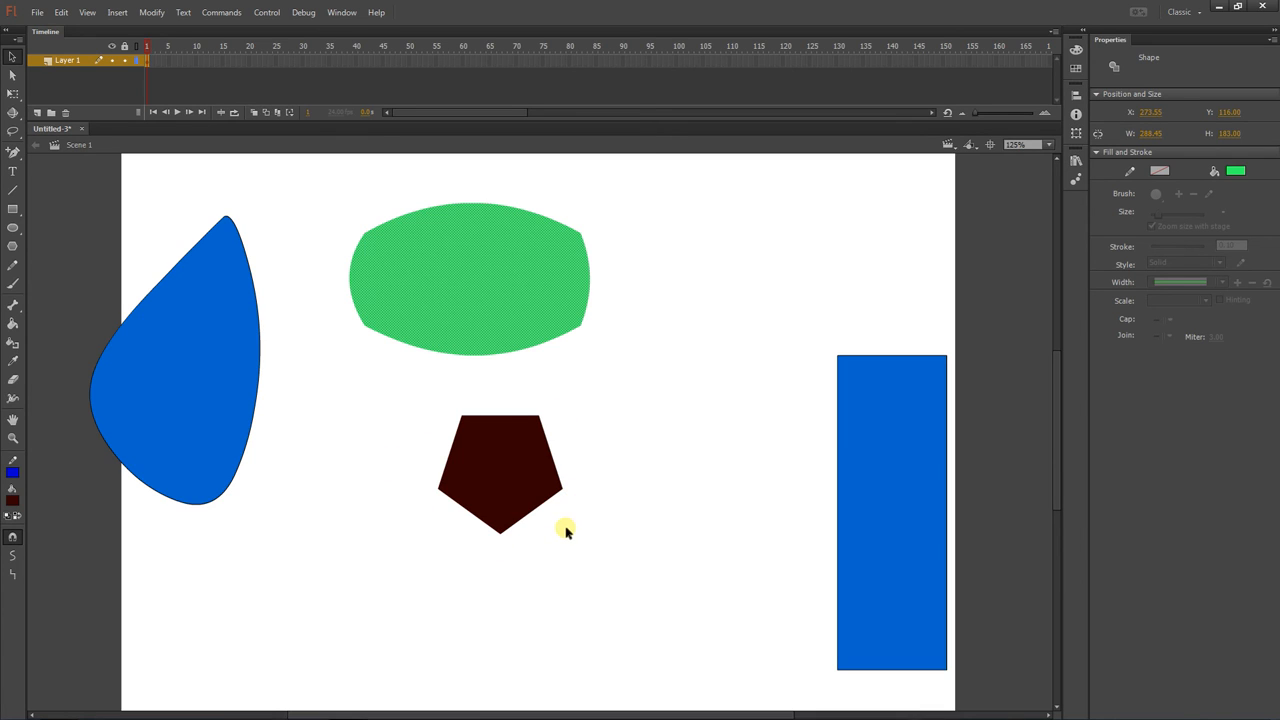
{"action": "left_click", "coordinate": [613, 490]}
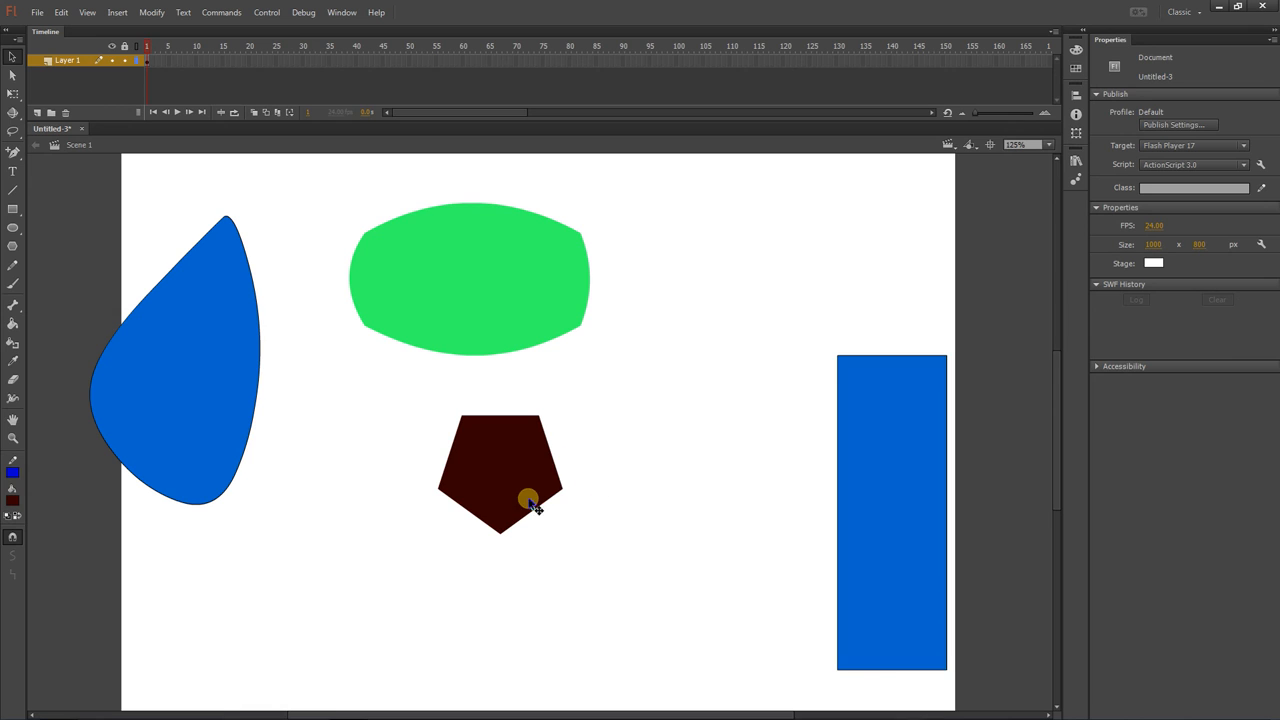
Cut a pentagon hole in the green shape by placing the pentagon on it, deselecting it and moving it away to about X 197, Y 379
{"action": "left_click_drag", "start_coordinate": [506, 488], "coordinate": [480, 303]}
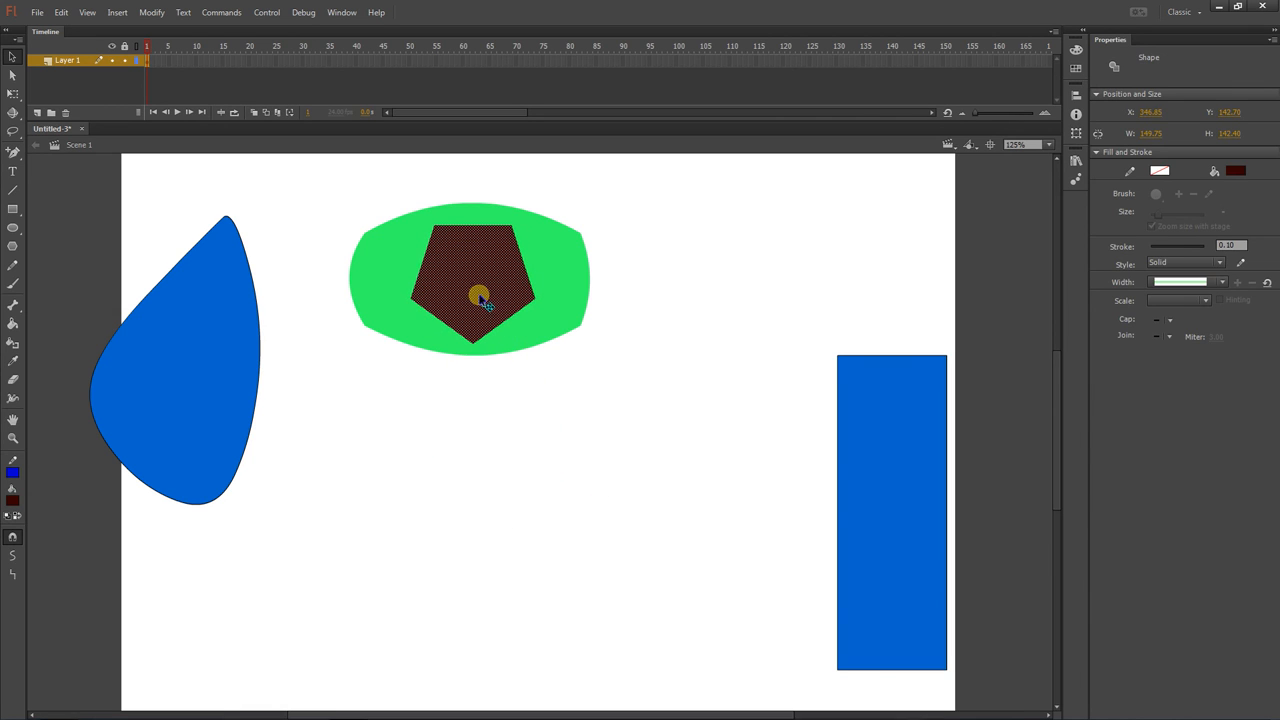
{"action": "left_click", "coordinate": [675, 424]}
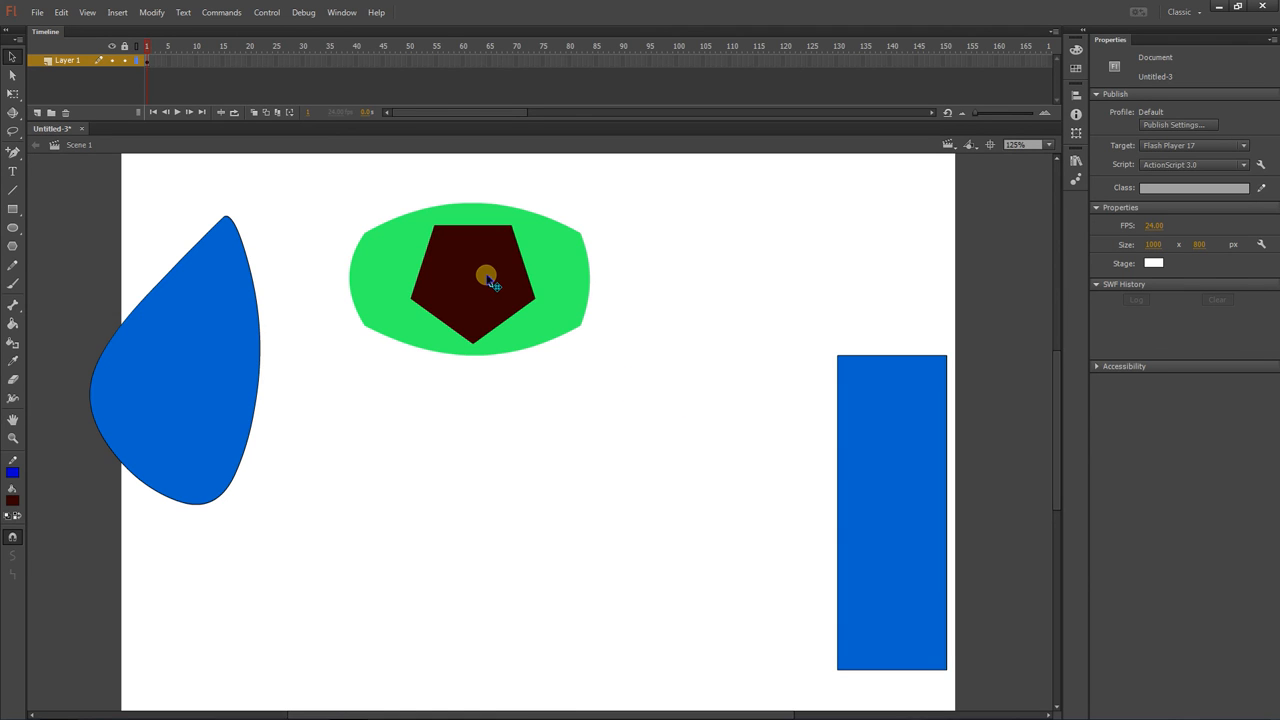
{"action": "left_click_drag", "start_coordinate": [486, 282], "coordinate": [361, 477]}
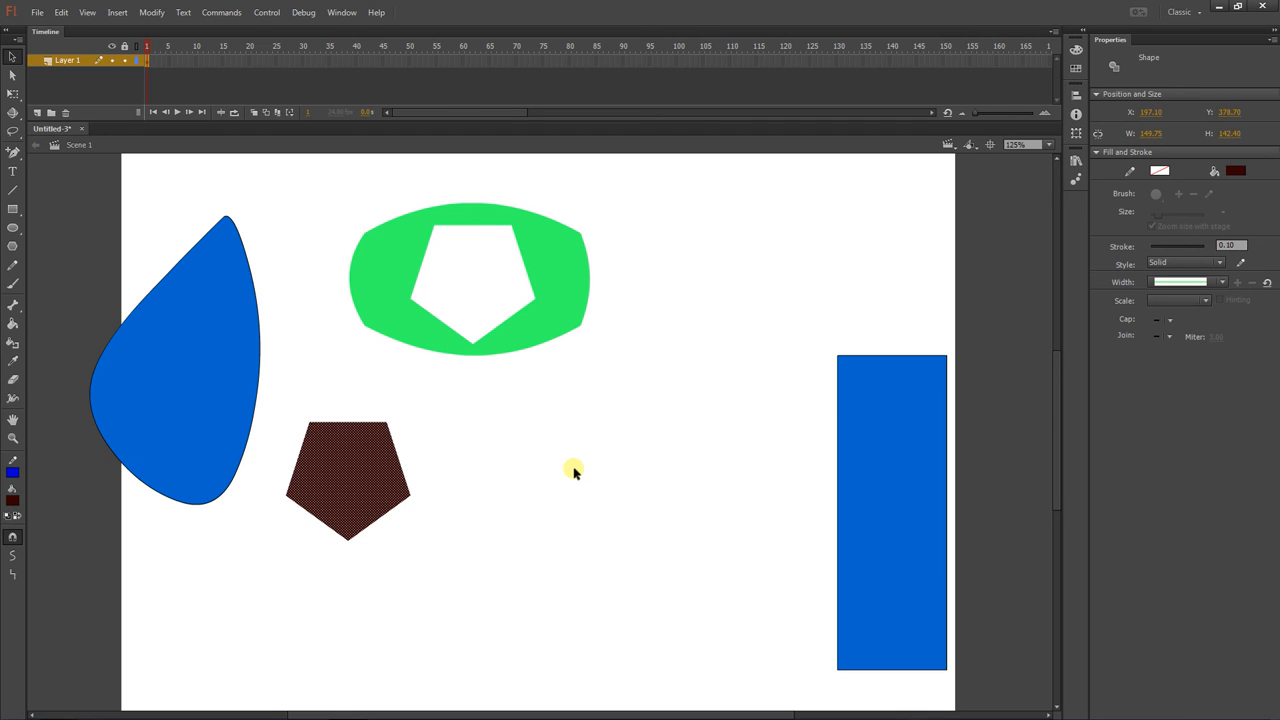
{"action": "left_click", "coordinate": [562, 430]}
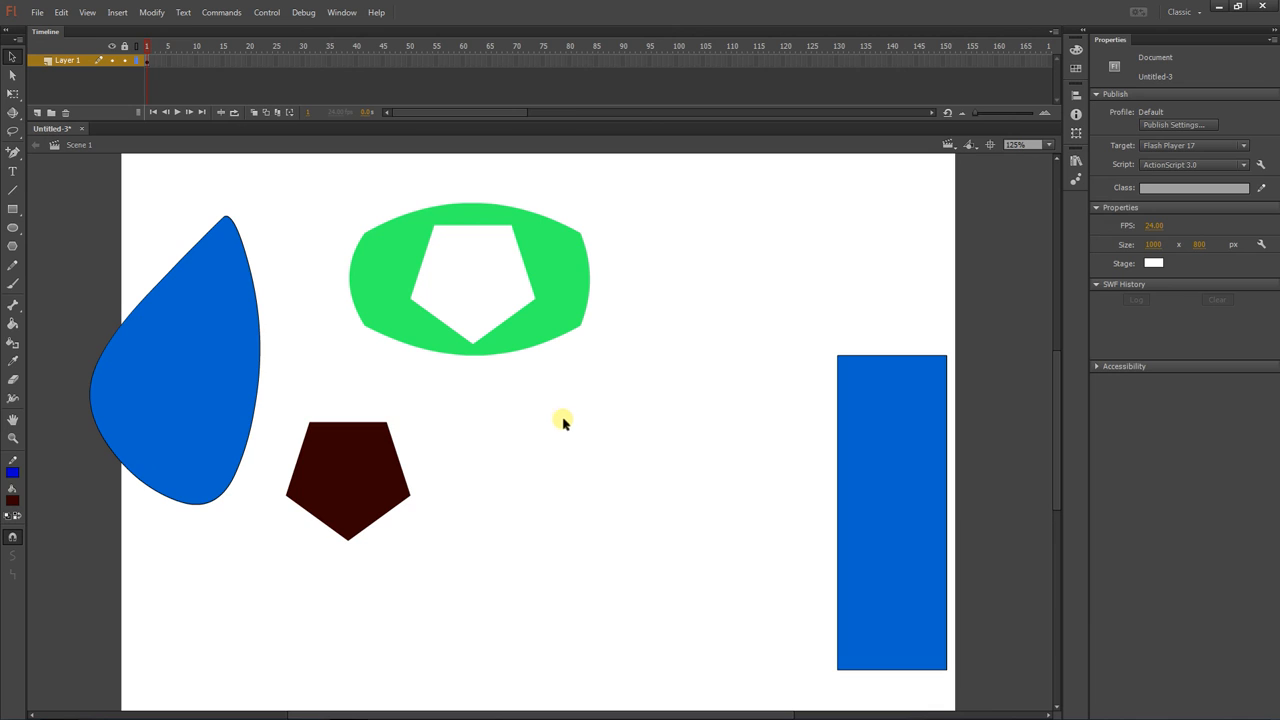
Cut a pentagon hole in the blue teardrop with the same pentagon, and move the pentagon to about X 437, Y 403
{"action": "mouse_move", "coordinate": [329, 457]}
{"action": "left_mouse_down"}
{"action": "mouse_move", "coordinate": [171, 391]}
{"action": "mouse_move", "coordinate": [168, 375]}
{"action": "mouse_move", "coordinate": [529, 491]}
{"action": "left_mouse_up"}
{"action": "left_click", "coordinate": [395, 477]}
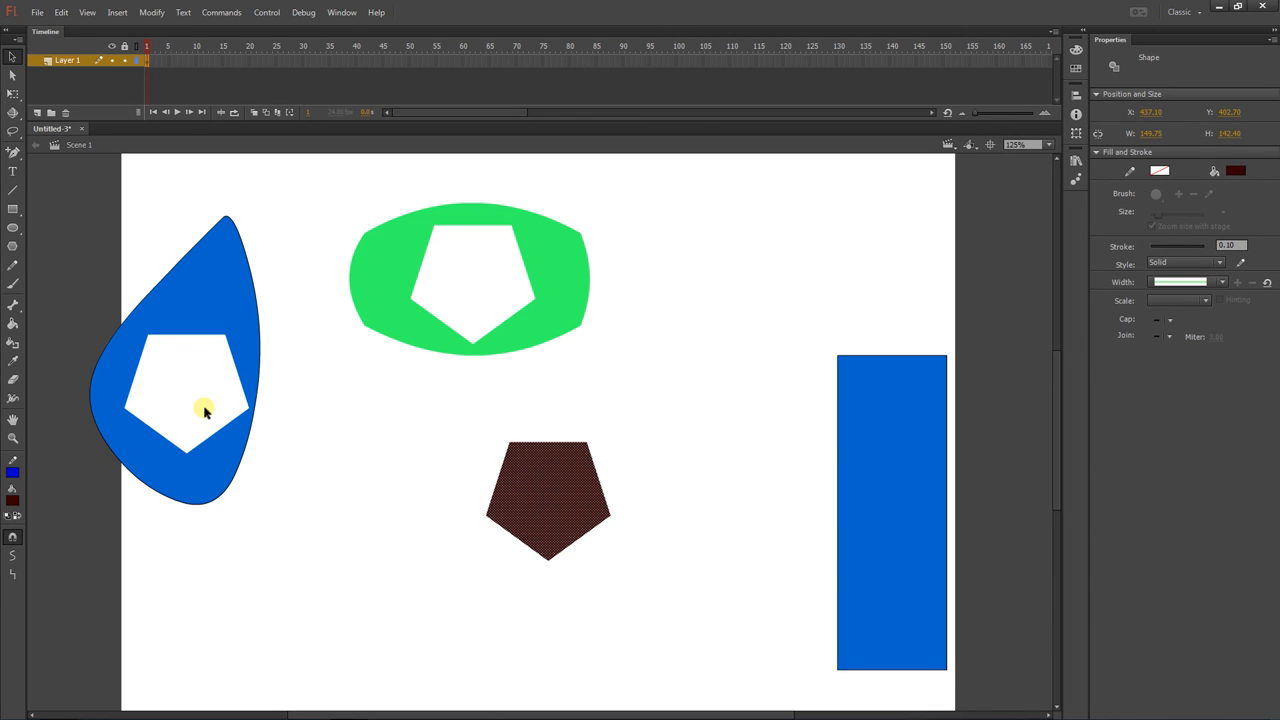
Move the tall blue rectangle's left stroke across the right part of the blue teardrop, and clear the selection
{"action": "left_click", "coordinate": [838, 468]}
{"action": "left_click_drag", "start_coordinate": [845, 465], "coordinate": [250, 390]}
{"action": "left_click", "coordinate": [334, 460]}
{"action": "left_click", "coordinate": [252, 430]}
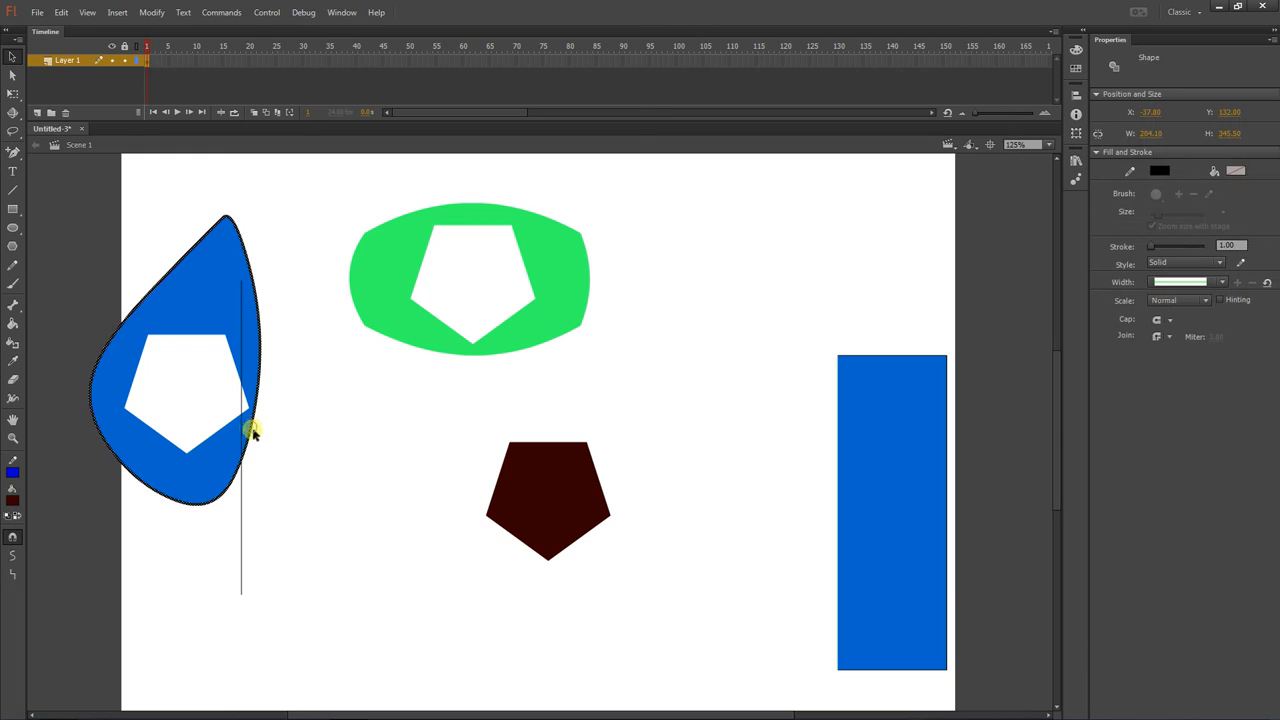
{"action": "key", "text": "Delete"}
{"action": "key", "text": "ctrl+z"}
{"action": "key", "text": "Delete"}
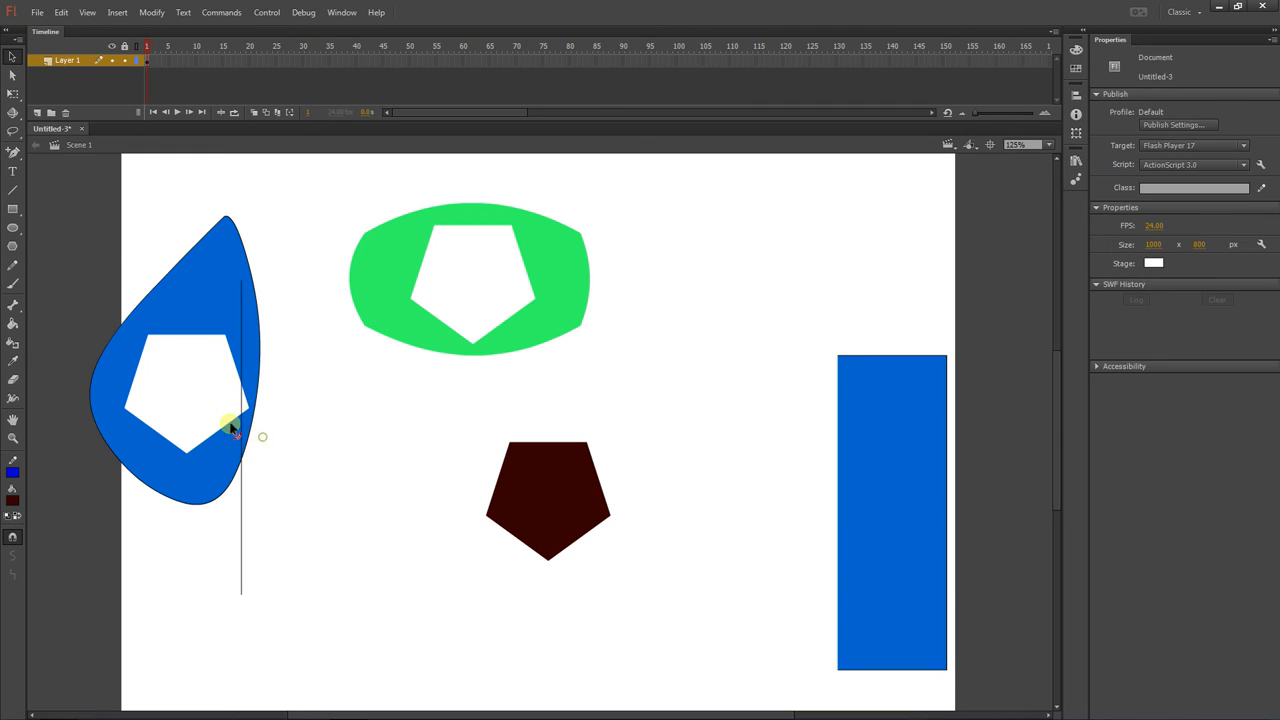
{"action": "left_click_drag", "start_coordinate": [241, 437], "coordinate": [257, 378]}
{"action": "key", "text": "ctrl+z"}
Bend the lower part of the crossing line slightly, and move it with the connected teardrop outline to the right of the blue fill
{"action": "mouse_move", "coordinate": [243, 517]}
{"action": "left_mouse_down"}
{"action": "mouse_move", "coordinate": [337, 520]}
{"action": "mouse_move", "coordinate": [236, 528]}
{"action": "left_mouse_up"}
{"action": "left_click", "coordinate": [241, 530]}
{"action": "double_click", "coordinate": [239, 525]}
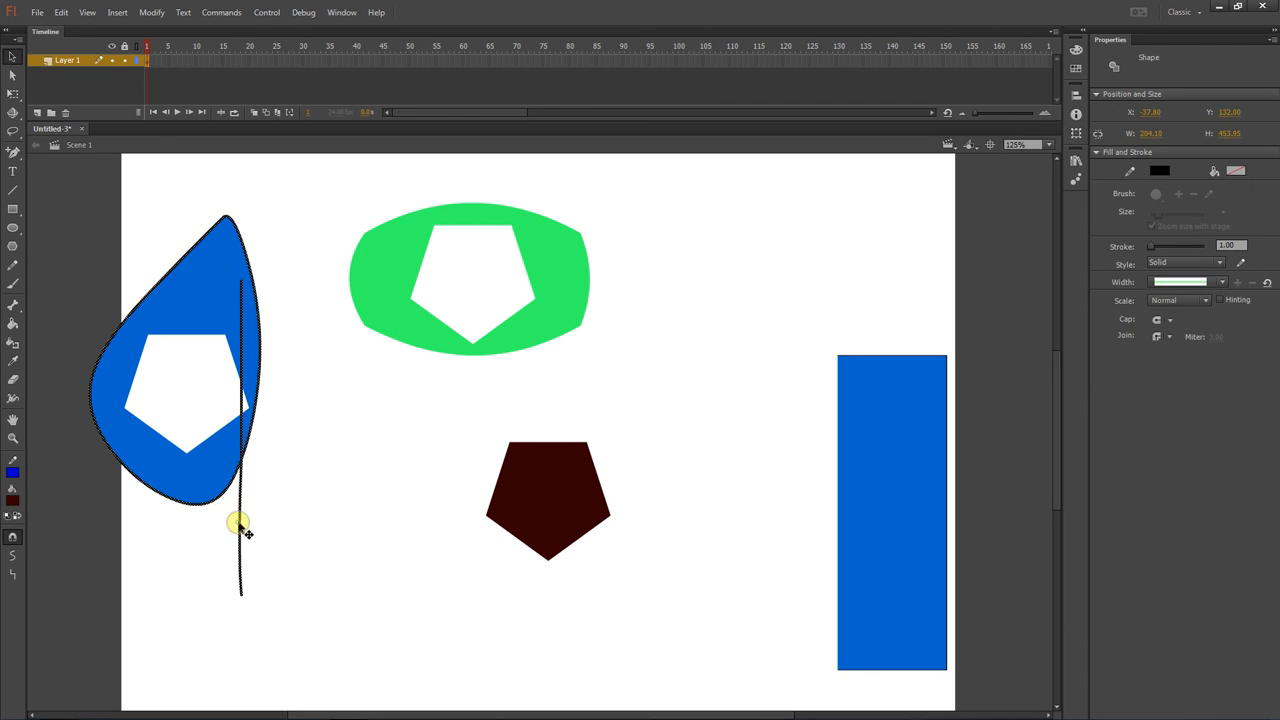
{"action": "left_click_drag", "start_coordinate": [243, 457], "coordinate": [331, 460]}
{"action": "left_click", "coordinate": [371, 517]}
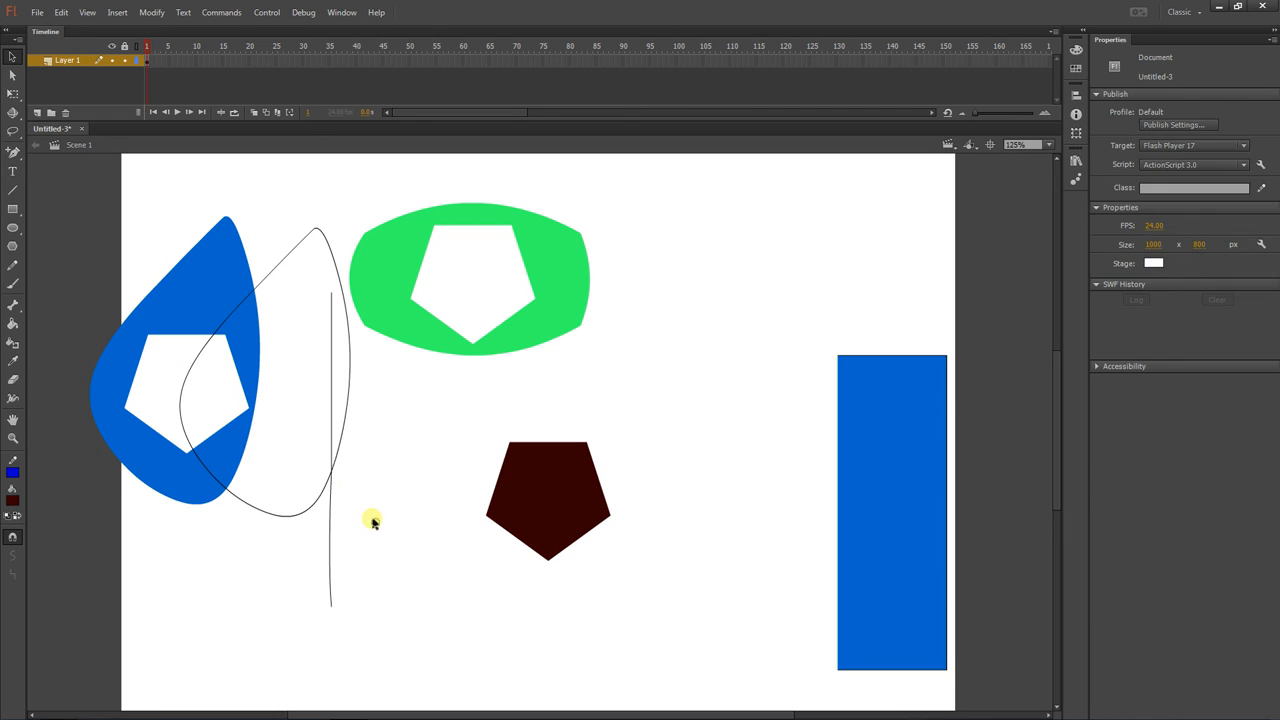
Pull the crossing line's middle segment and the teardrop outline's upper-right arc apart from the remaining strokes
{"action": "left_click", "coordinate": [335, 460]}
{"action": "left_click_drag", "start_coordinate": [331, 443], "coordinate": [384, 372]}
{"action": "left_click", "coordinate": [341, 424]}
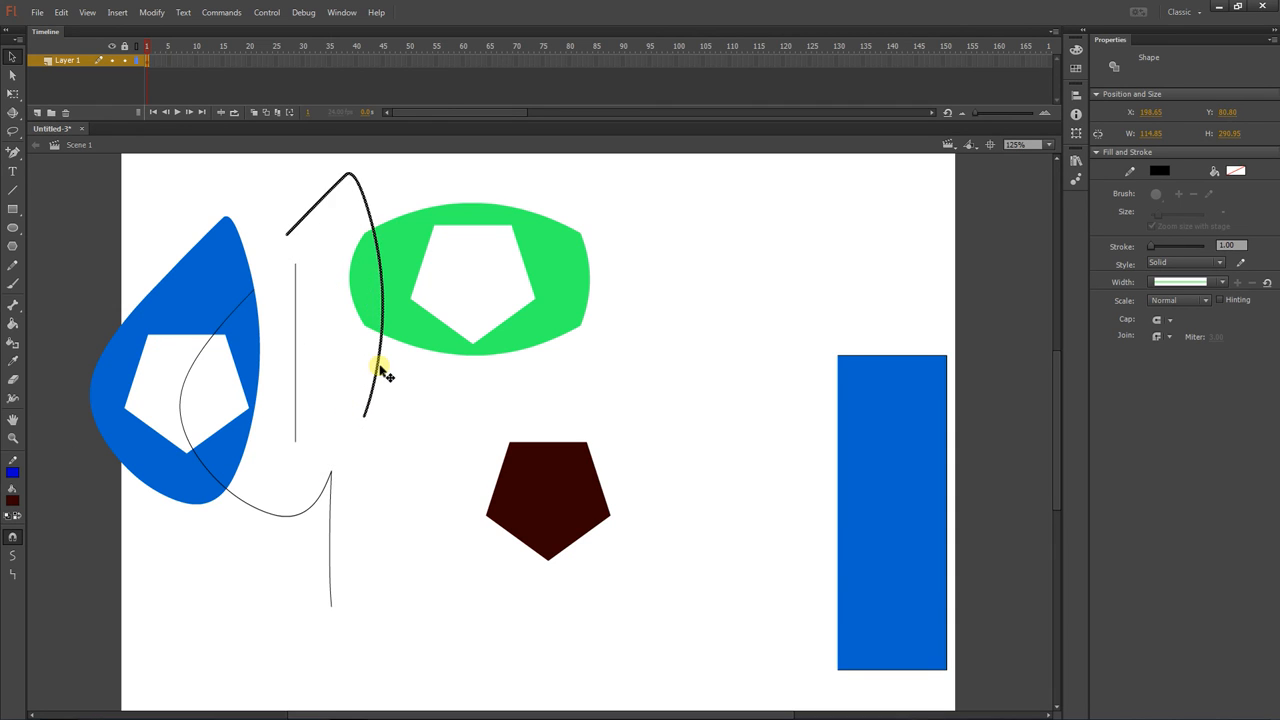